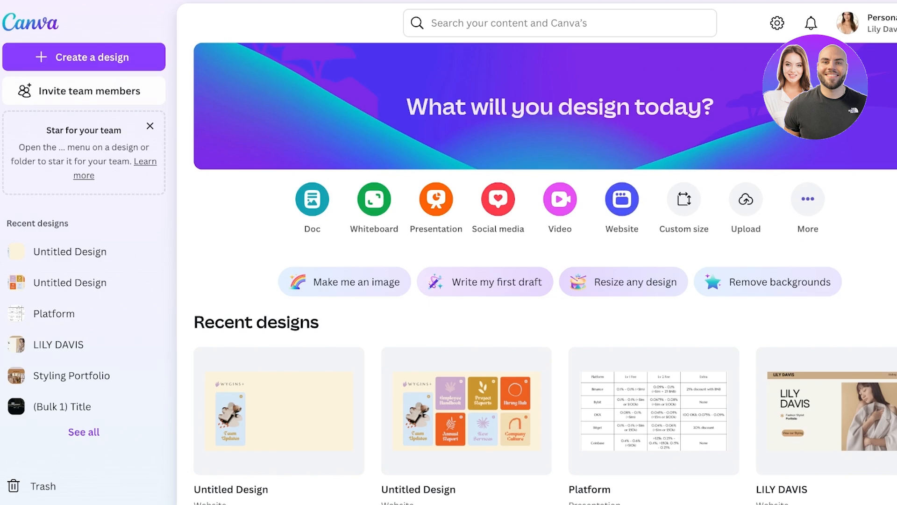
Create a blank website design and search the templates for 'Portfolio Websites'
click(622, 200)
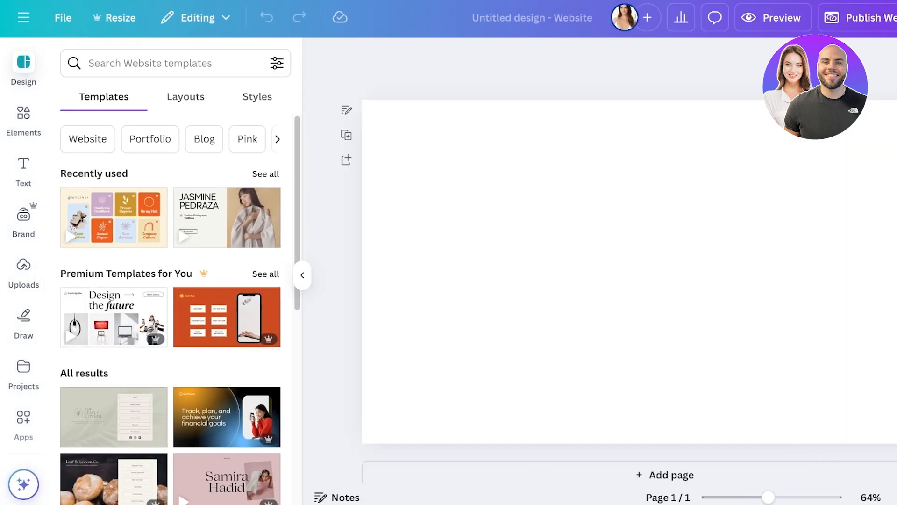
scroll(175, 309, down, 15)
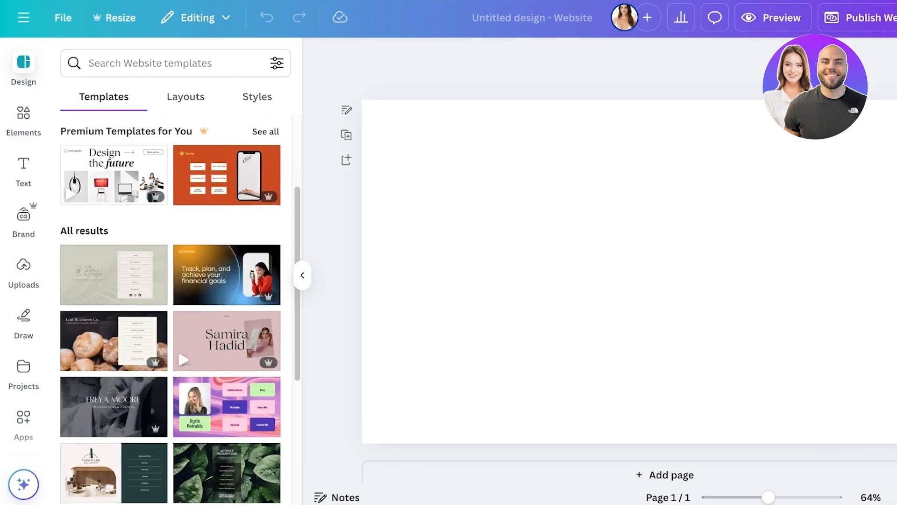
click(175, 63)
text(port)
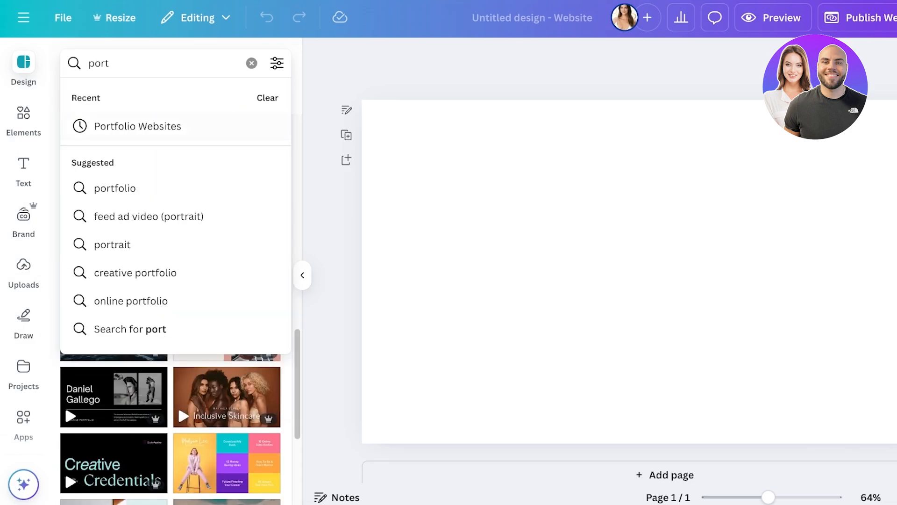
key(Return)
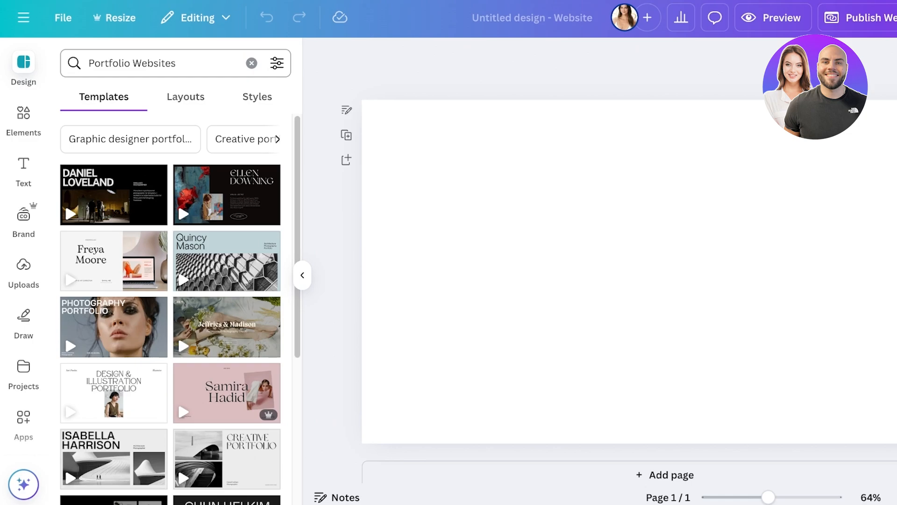
scroll(227, 264, down, 4)
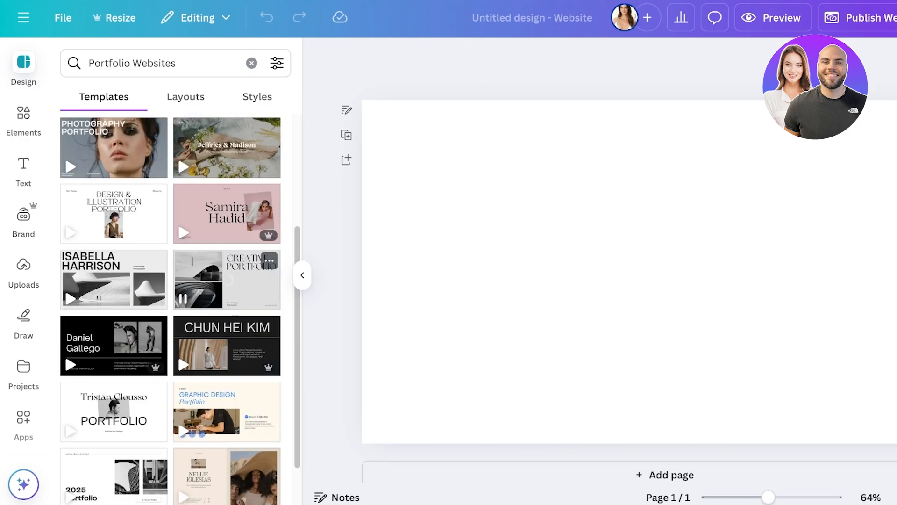
scroll(227, 269, down, 10)
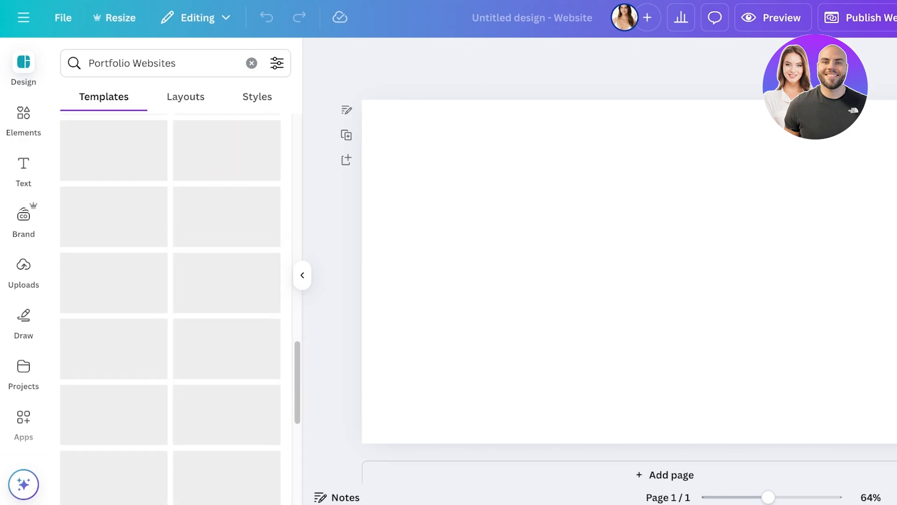
scroll(171, 308, down, 3)
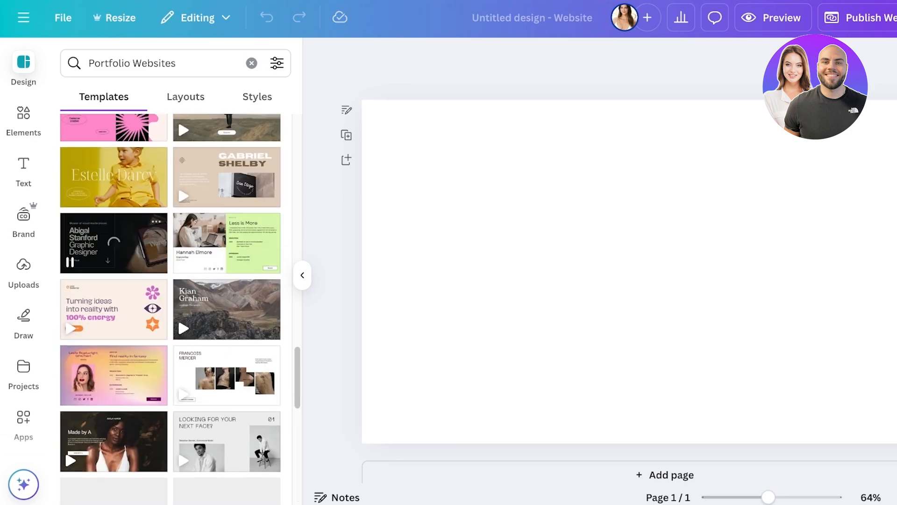
Preview a dark designer template, then apply the minimal black-and-white Photography Portfolio template instead
click(113, 243)
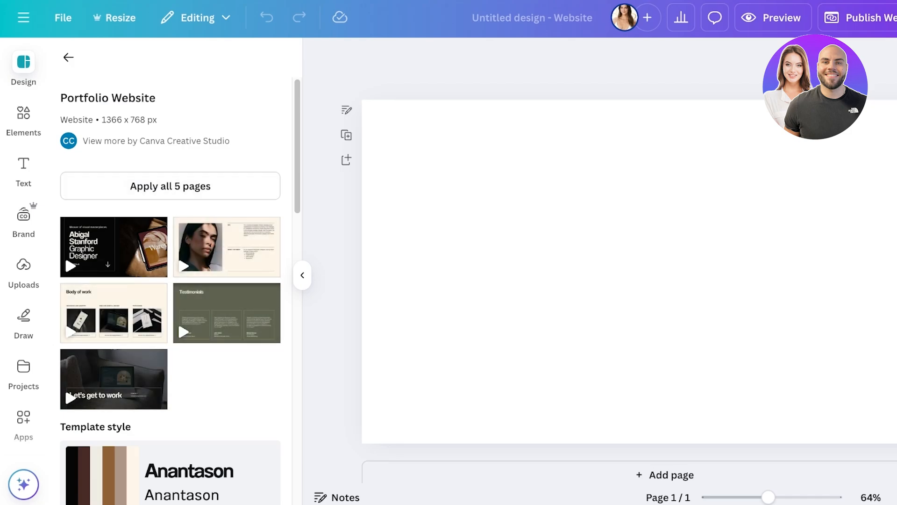
click(68, 57)
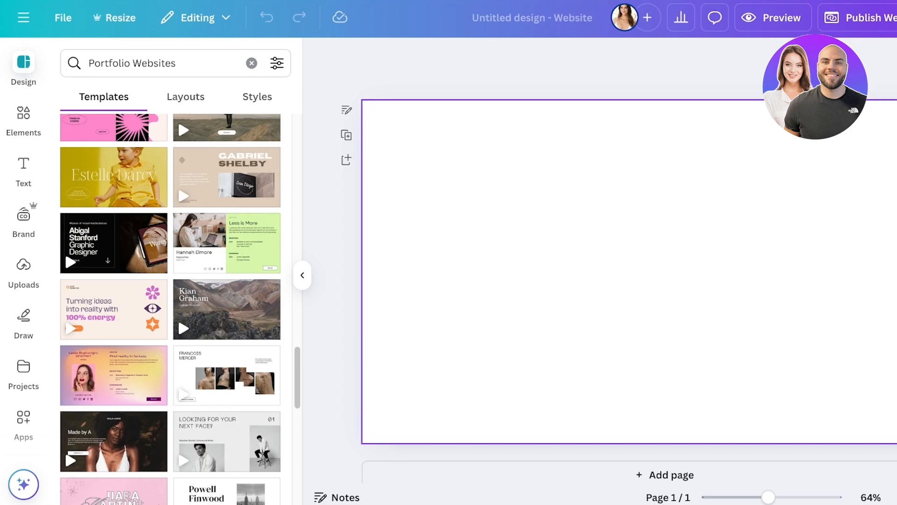
scroll(171, 308, up, 10)
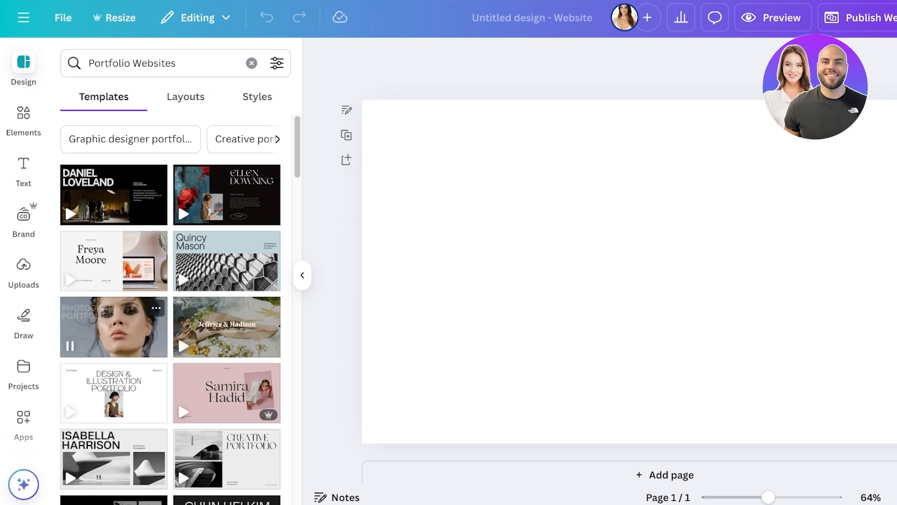
click(113, 326)
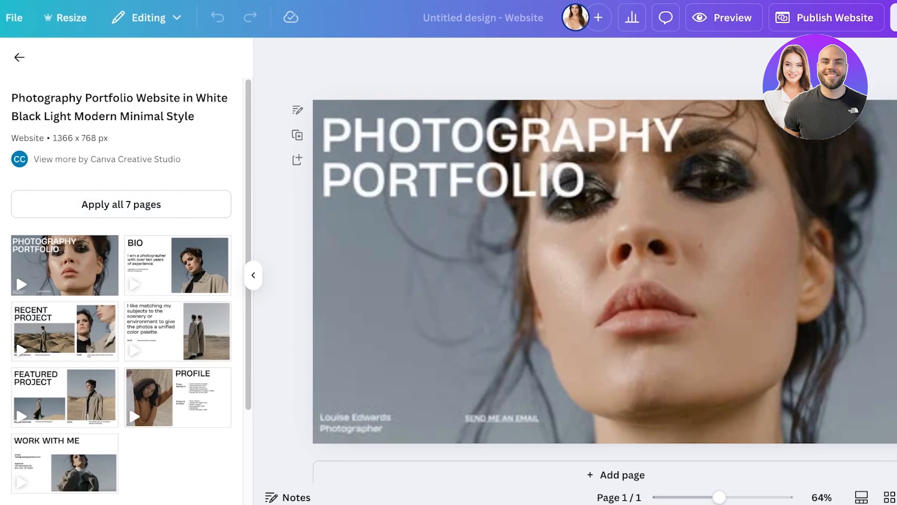
Apply all 7 Photography Portfolio pages, including Bio and Featured Project, and return to the results
click(677, 196)
scroll(677, 196, down, 8)
scroll(677, 196, up, 8)
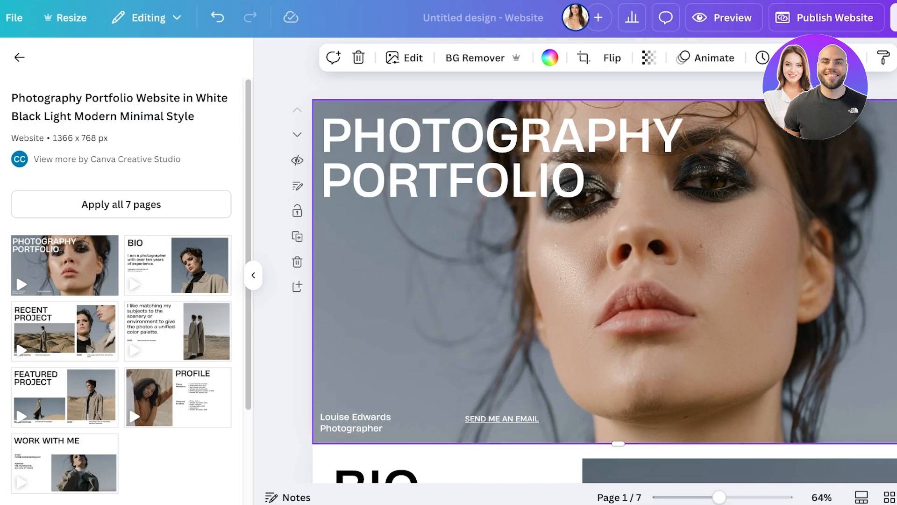
key(Escape)
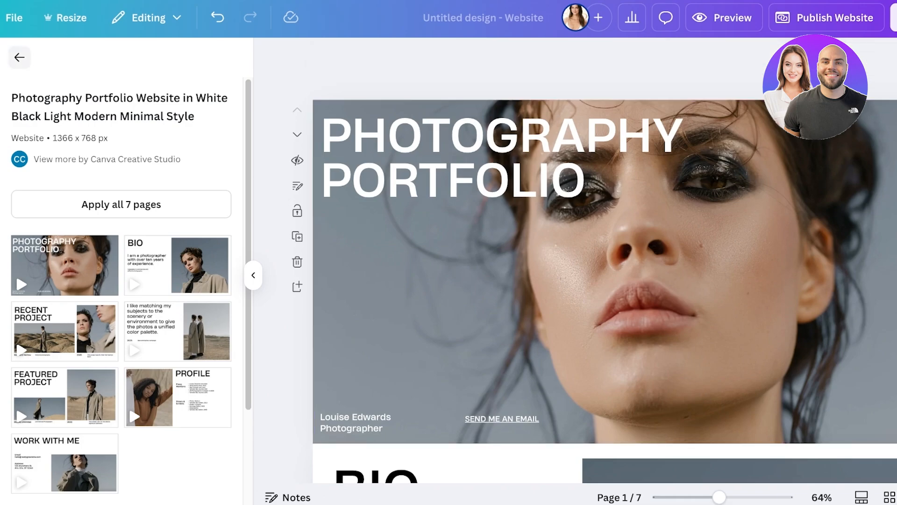
click(19, 57)
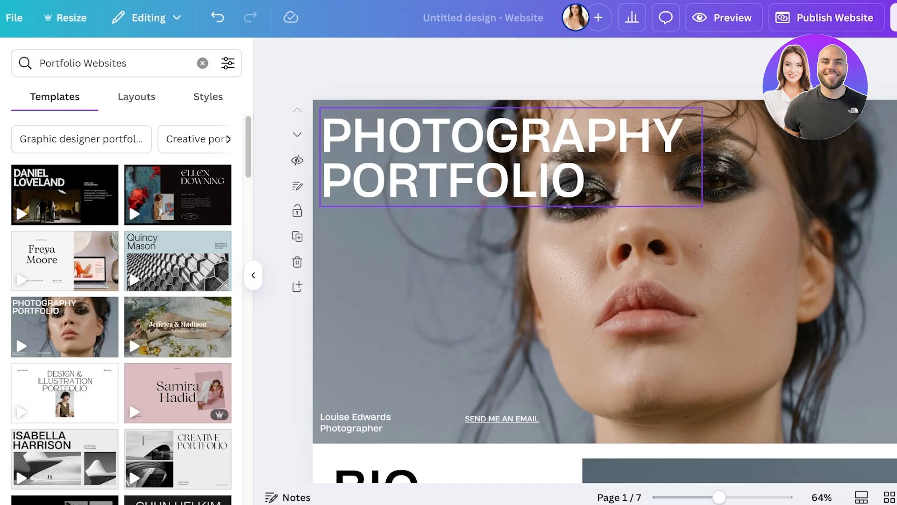
scroll(467, 187, down, 3)
scroll(604, 260, down, 15)
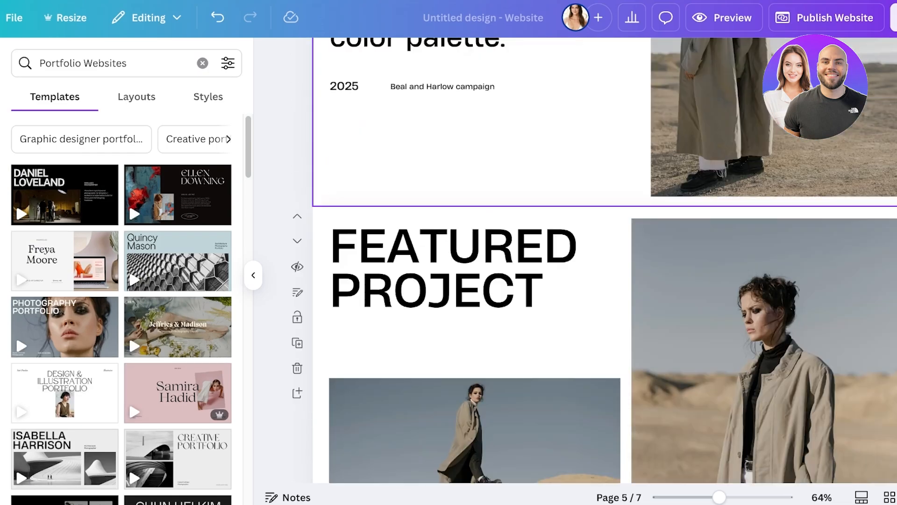
scroll(604, 260, down, 3)
scroll(604, 260, up, 20)
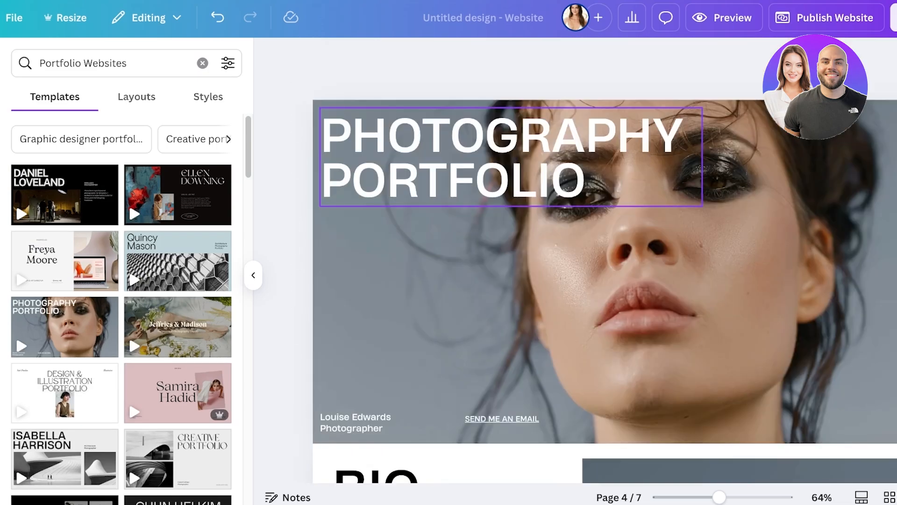
double_click(511, 157)
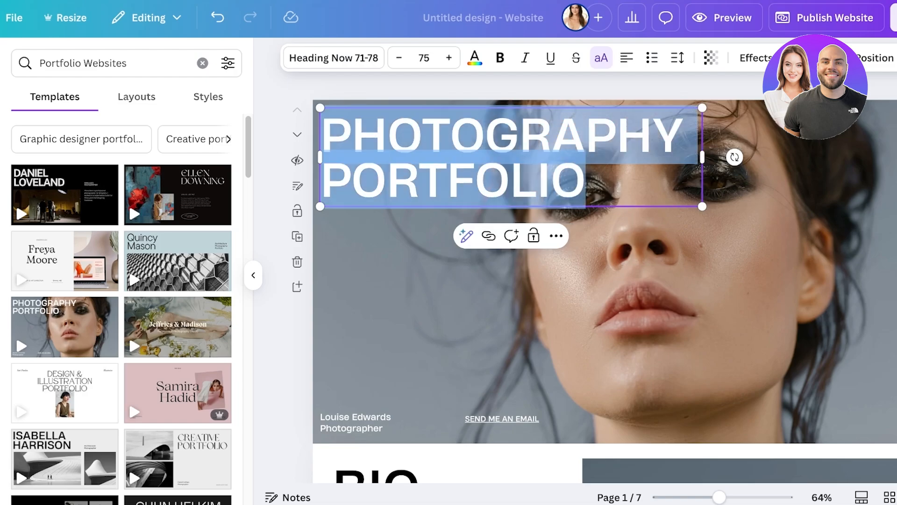
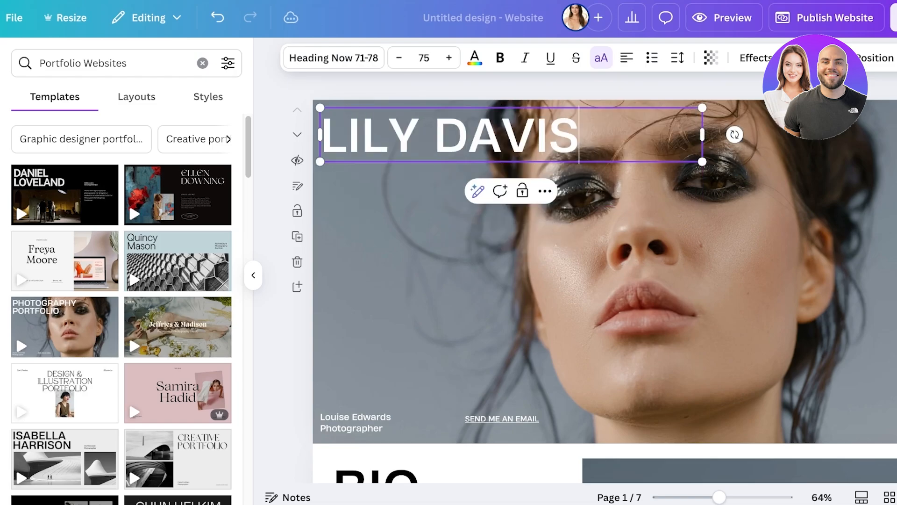
key(Return)
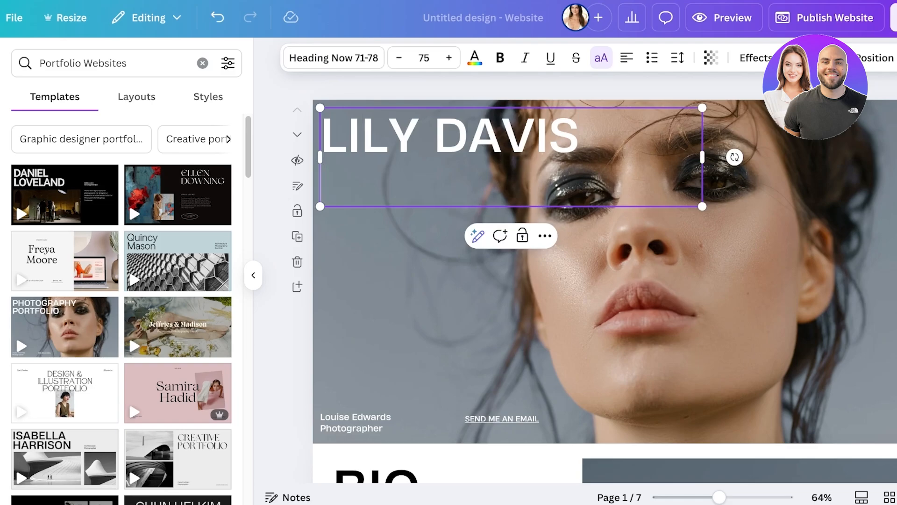
text(PHOTOGR)
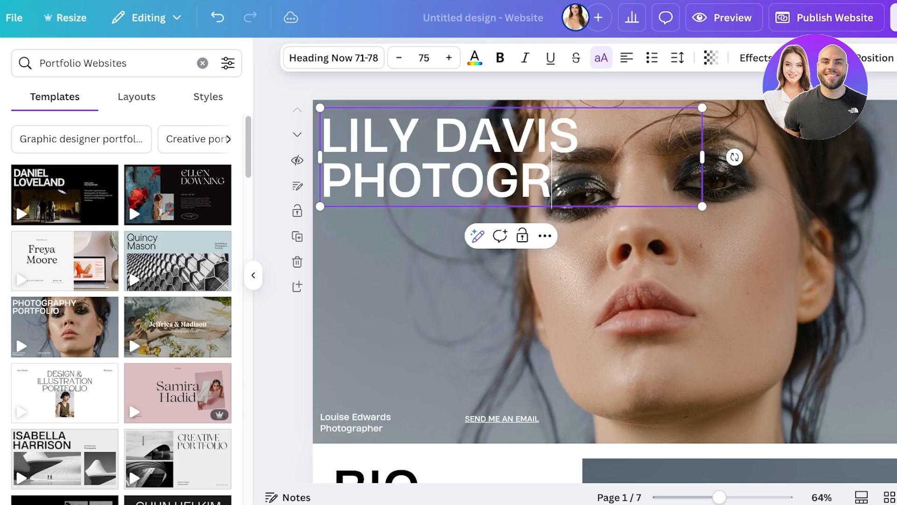
text(APHY PORTFO)
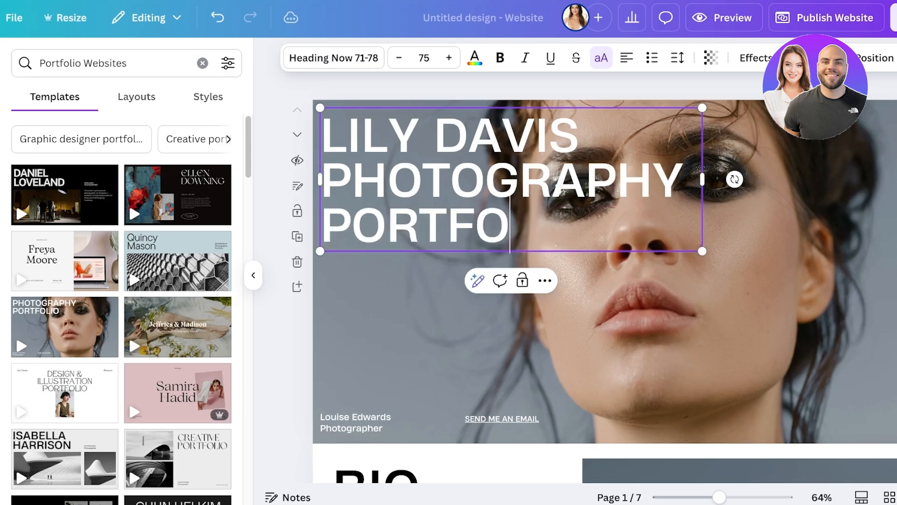
text(LIO)
drag(585, 225, 322, 180)
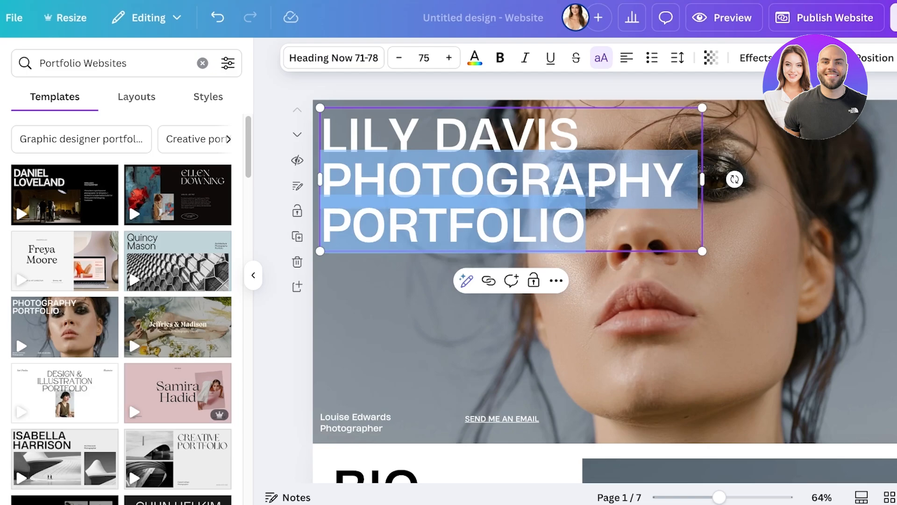
click(398, 57)
click(399, 58)
click(398, 58)
click(398, 58)
click(399, 57)
click(398, 57)
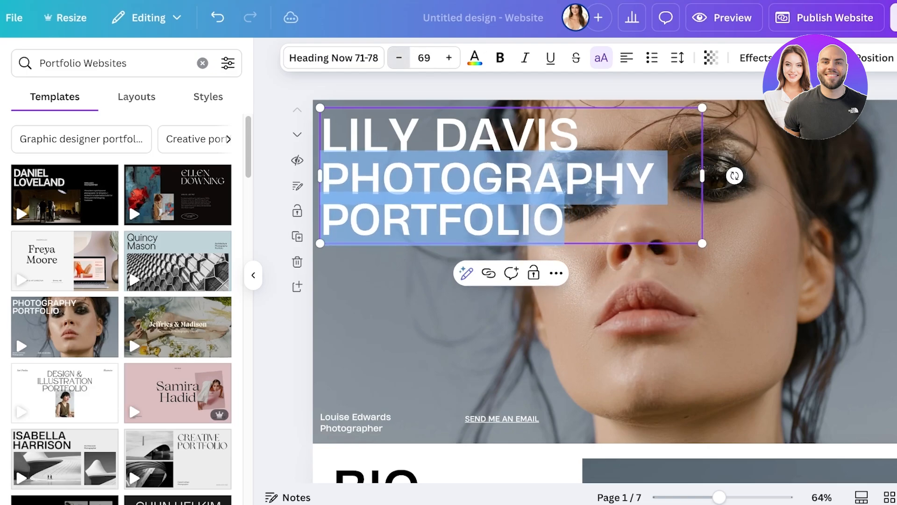
click(398, 58)
click(398, 58)
click(399, 58)
click(398, 57)
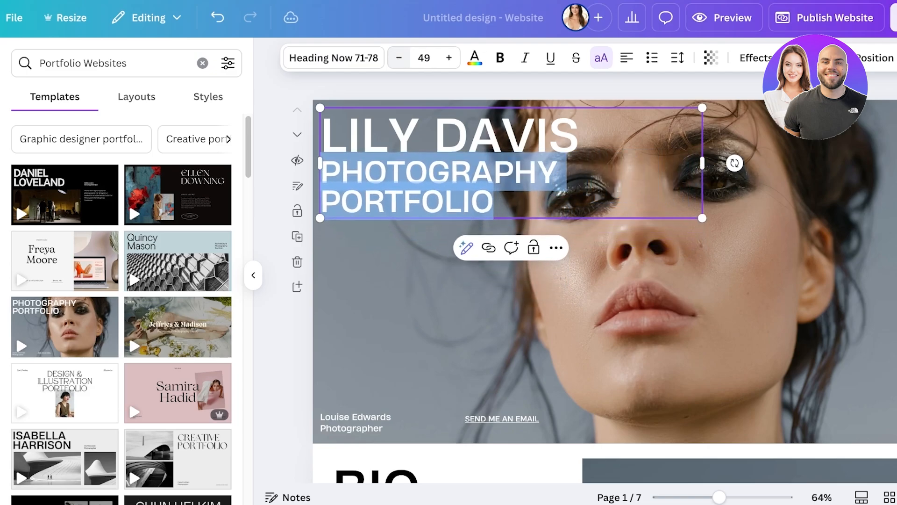
click(398, 57)
click(399, 58)
click(399, 57)
click(399, 58)
click(449, 57)
click(448, 57)
click(449, 57)
click(399, 57)
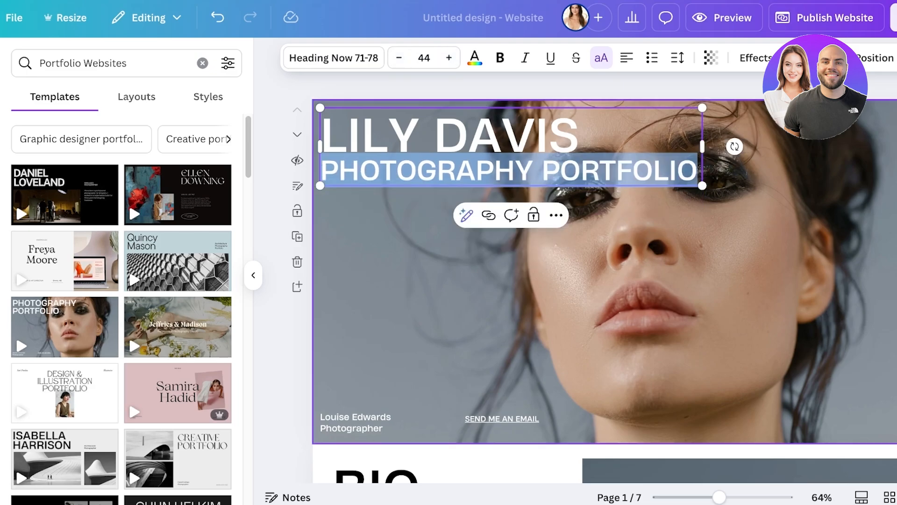
click(412, 289)
click(360, 422)
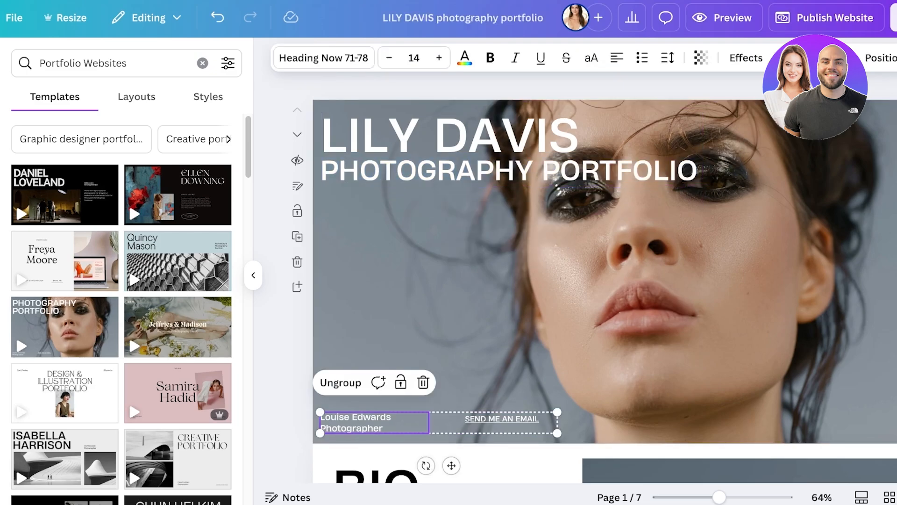
click(360, 422)
click(421, 337)
click(360, 423)
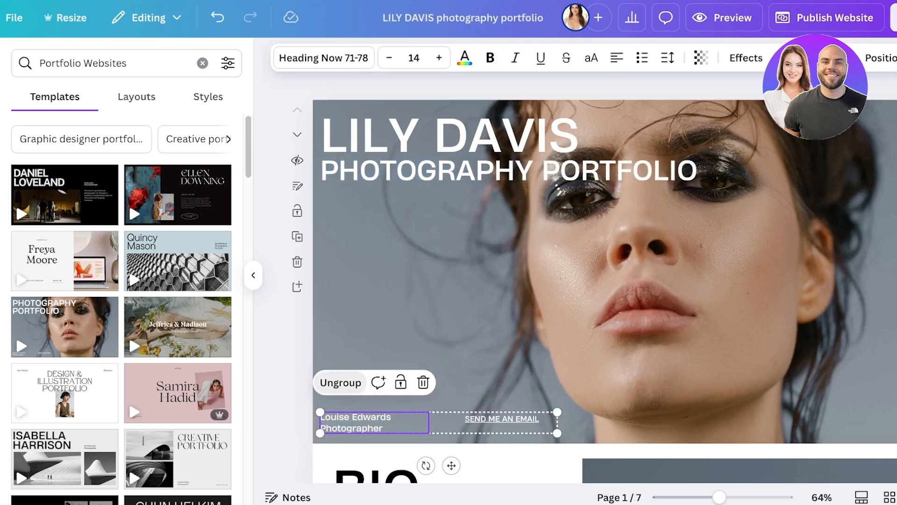
click(341, 382)
click(421, 336)
click(360, 423)
key(Delete)
click(502, 418)
key(Delete)
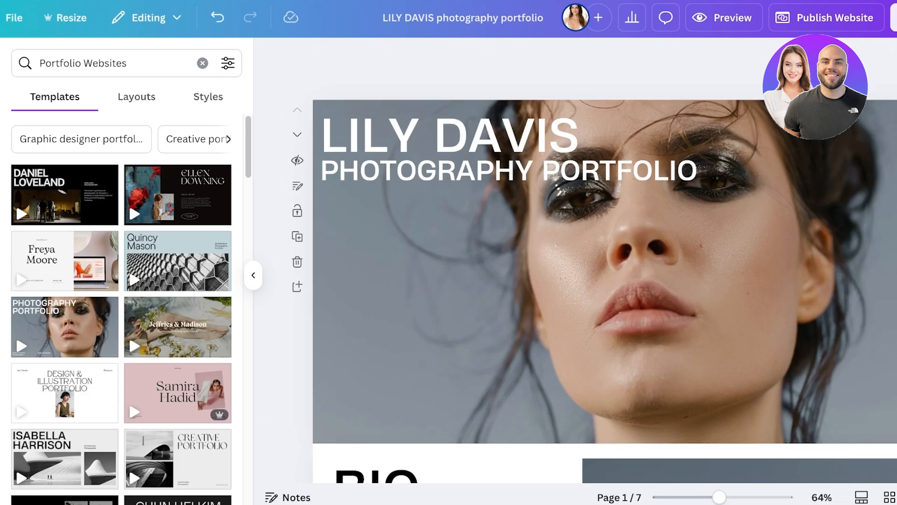
scroll(468, 304, down, 20)
scroll(654, 233, down, 10)
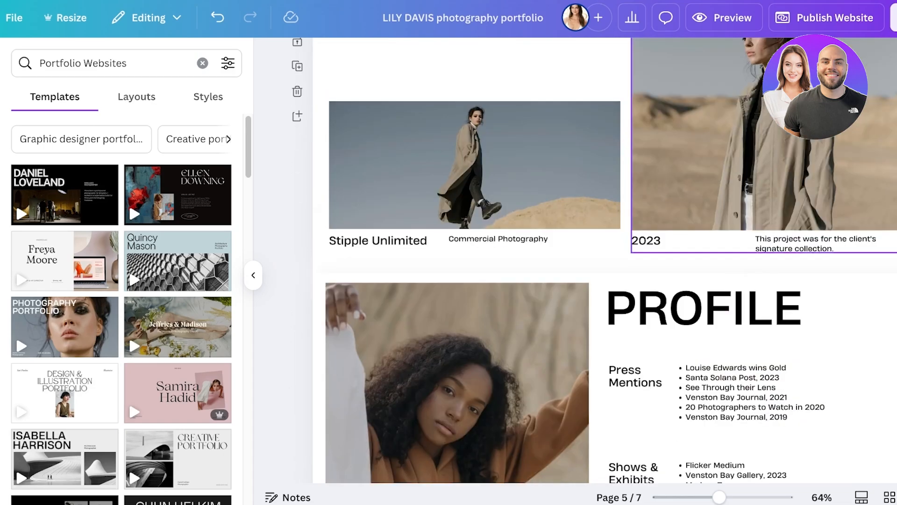
scroll(654, 233, up, 20)
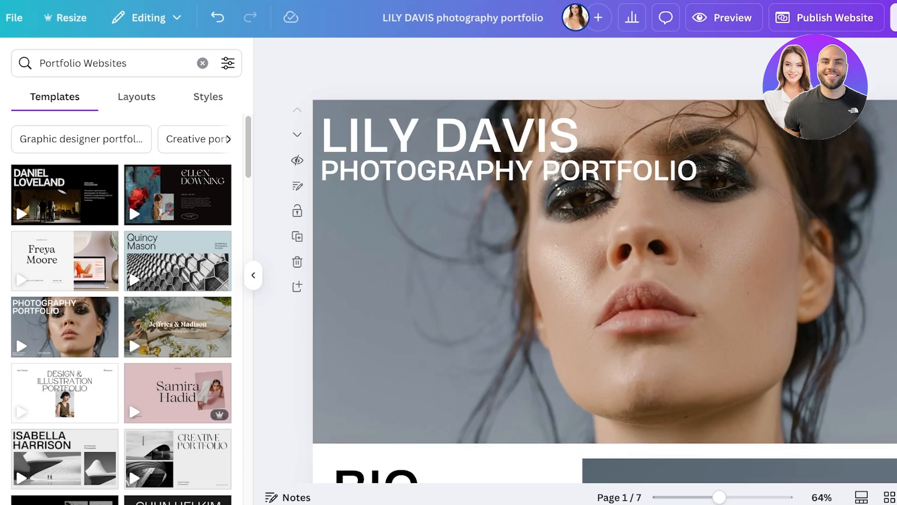
Add a black square and resize it into a roughly 295×114 bar at the left margin
click(19, 119)
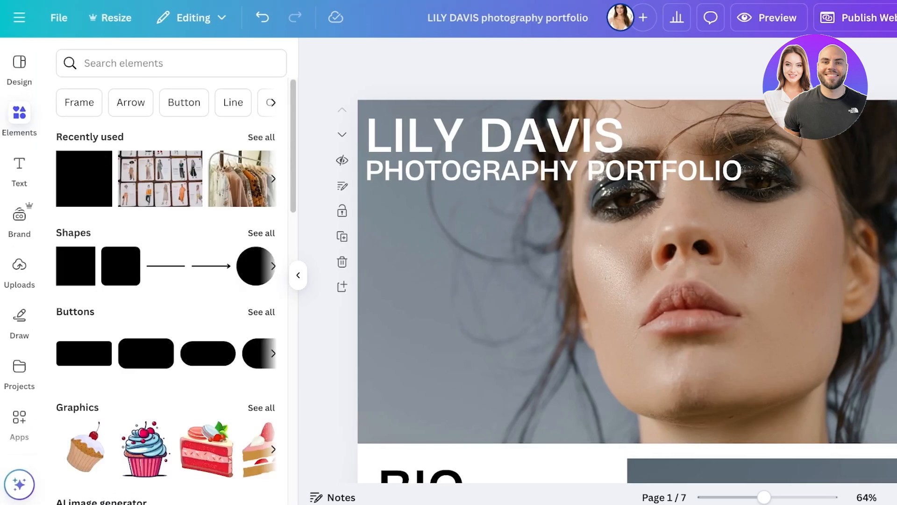
click(261, 233)
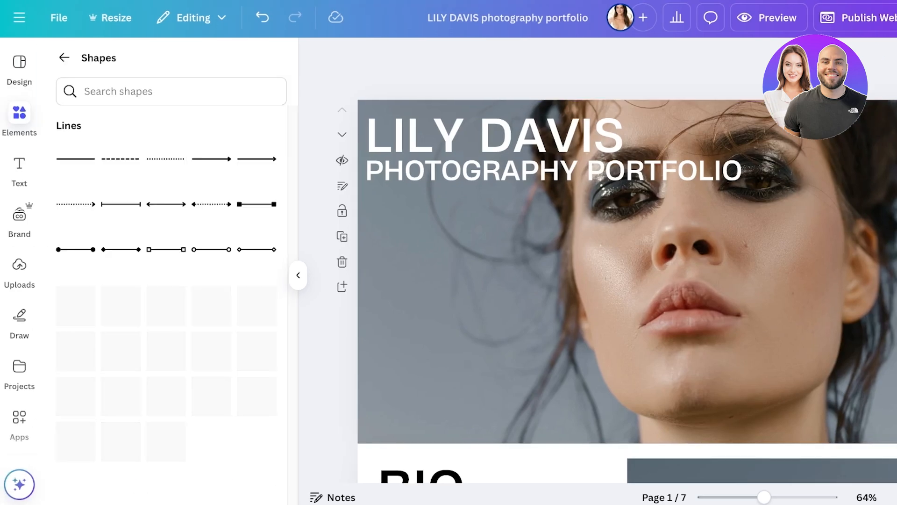
click(75, 328)
drag(663, 270, 572, 311)
click(335, 58)
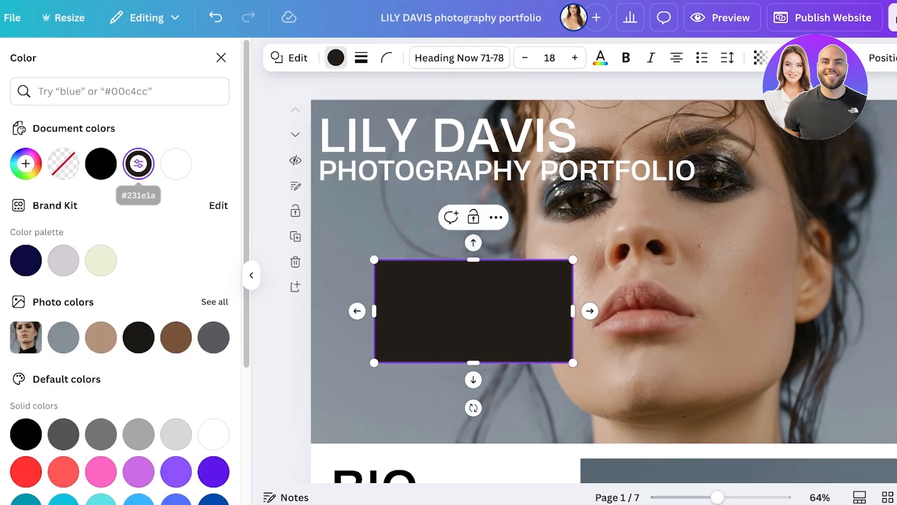
click(100, 163)
drag(573, 260, 496, 306)
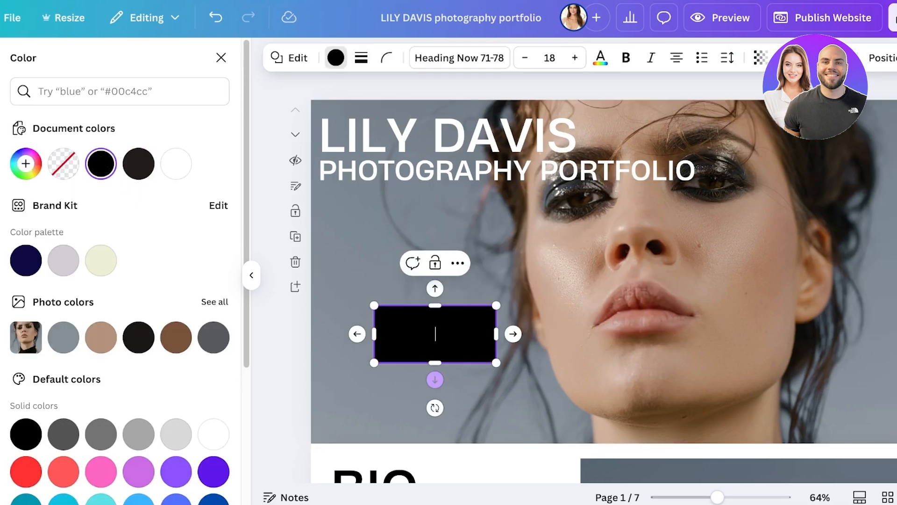
click(436, 416)
drag(435, 334, 407, 389)
drag(469, 389, 448, 392)
Add a white dashed line, shortened to the black rectangle's width, over its top edge
click(221, 58)
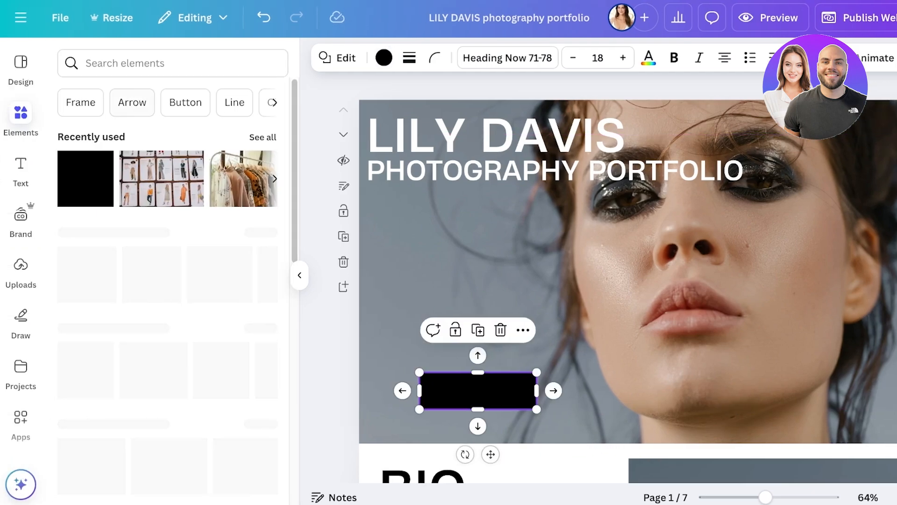
click(263, 233)
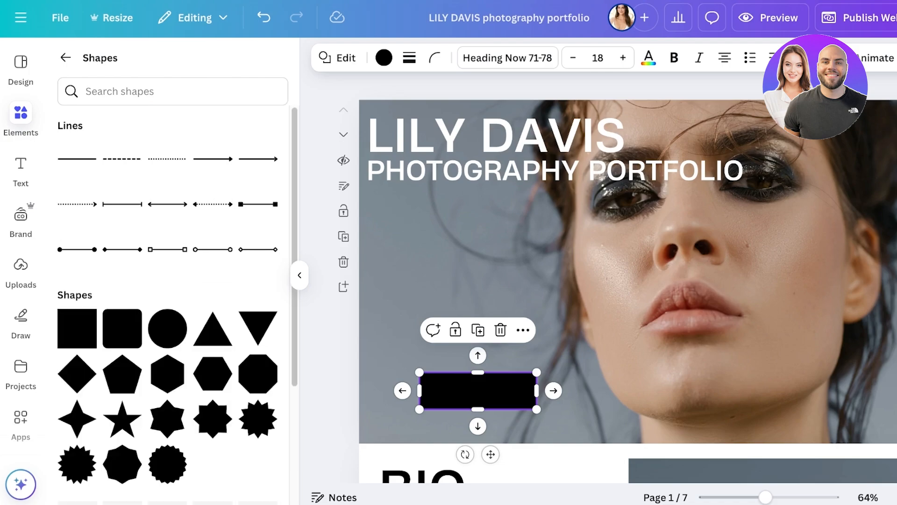
click(122, 158)
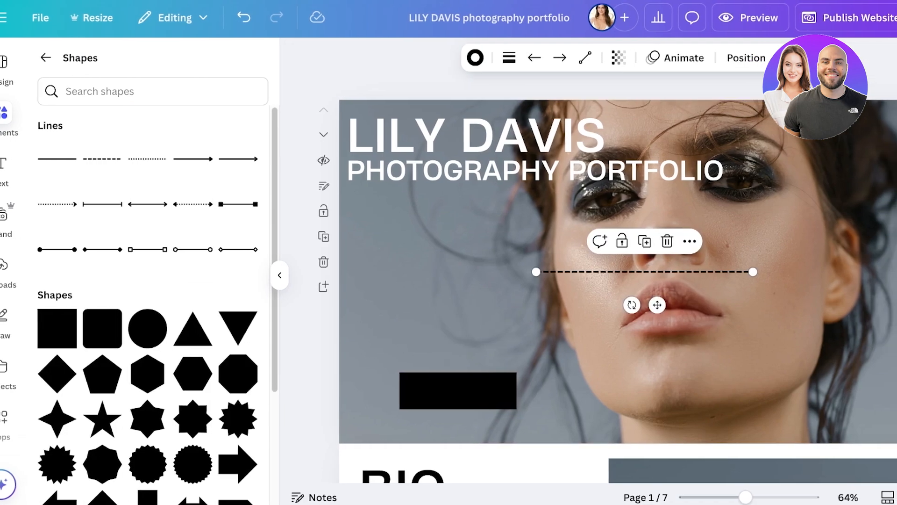
drag(677, 304, 589, 392)
click(481, 57)
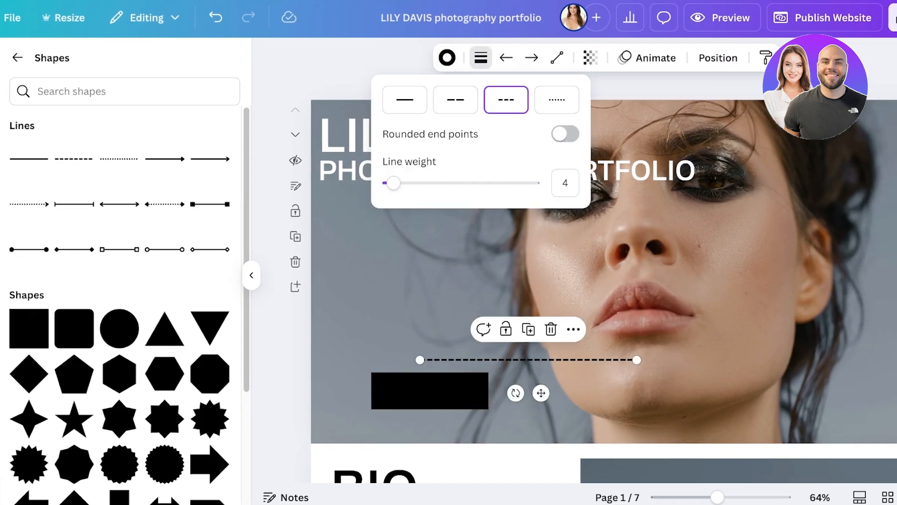
click(447, 57)
click(101, 163)
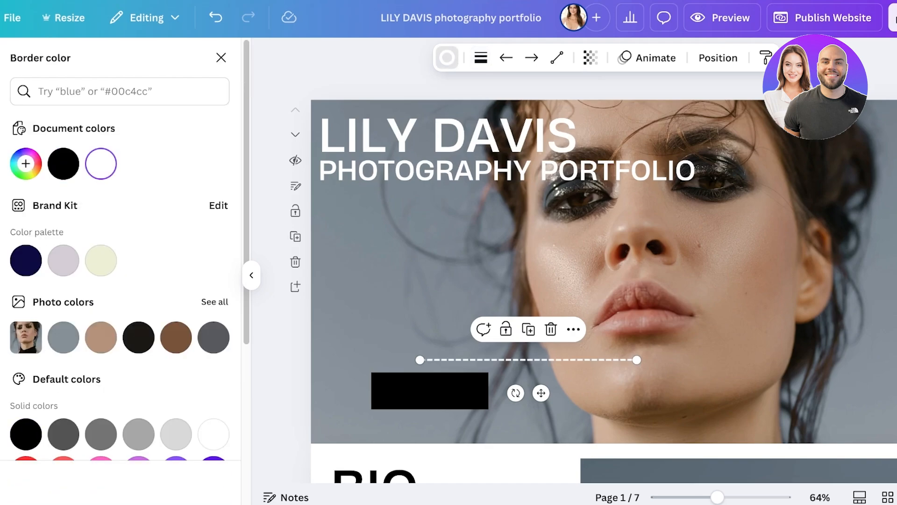
drag(541, 393, 493, 423)
drag(588, 389, 489, 390)
drag(442, 423, 442, 425)
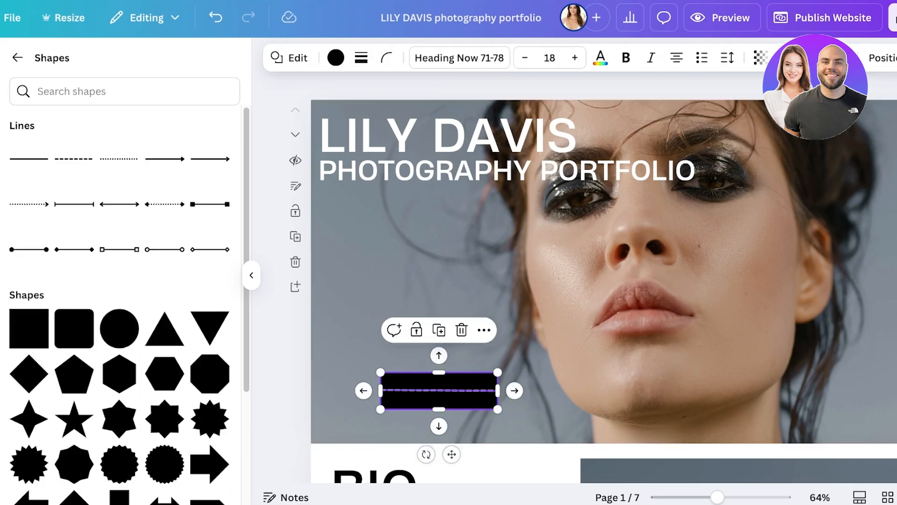
Level the dashed line and align it along the top edge of the repositioned rectangle
drag(439, 397, 450, 357)
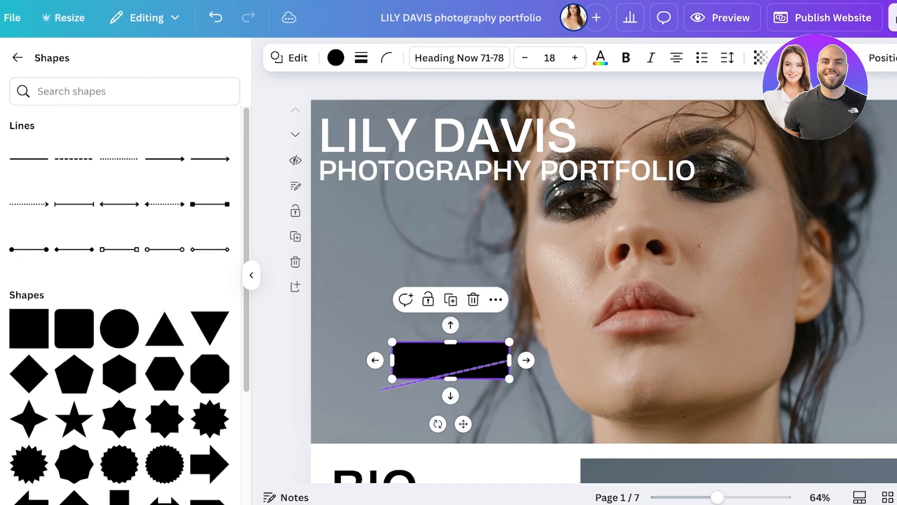
click(445, 375)
drag(381, 390, 392, 351)
drag(509, 360, 509, 341)
drag(392, 351, 392, 341)
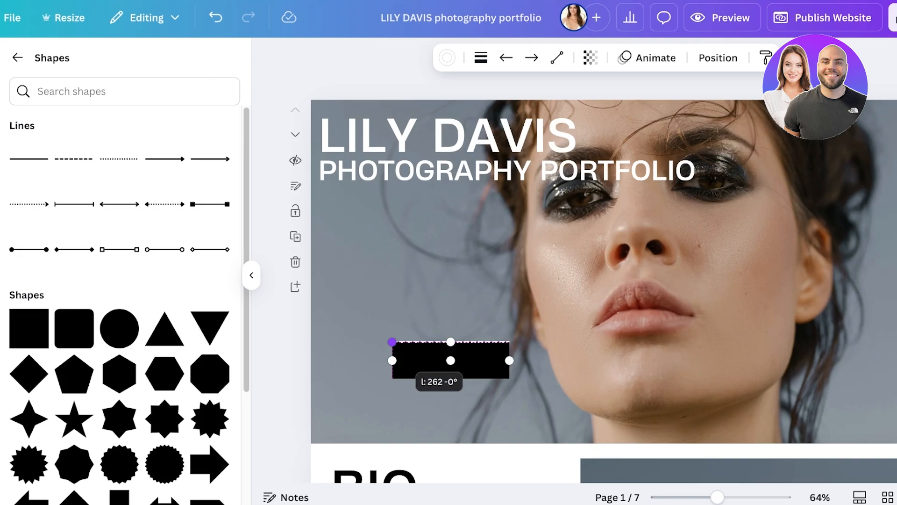
drag(449, 363, 423, 391)
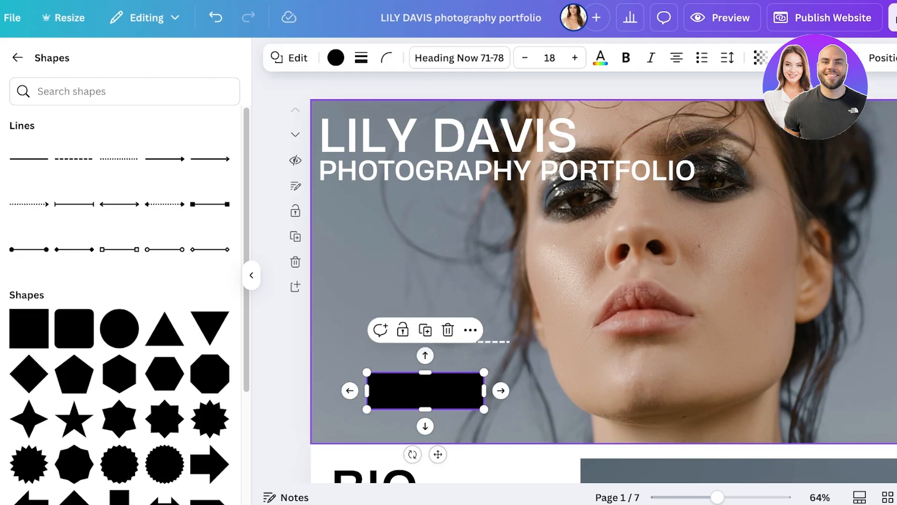
drag(495, 341, 470, 373)
key(Down)
key(Down)
key(Down)
key(Down)
key(Down)
key(Down)
key(Down)
key(Down)
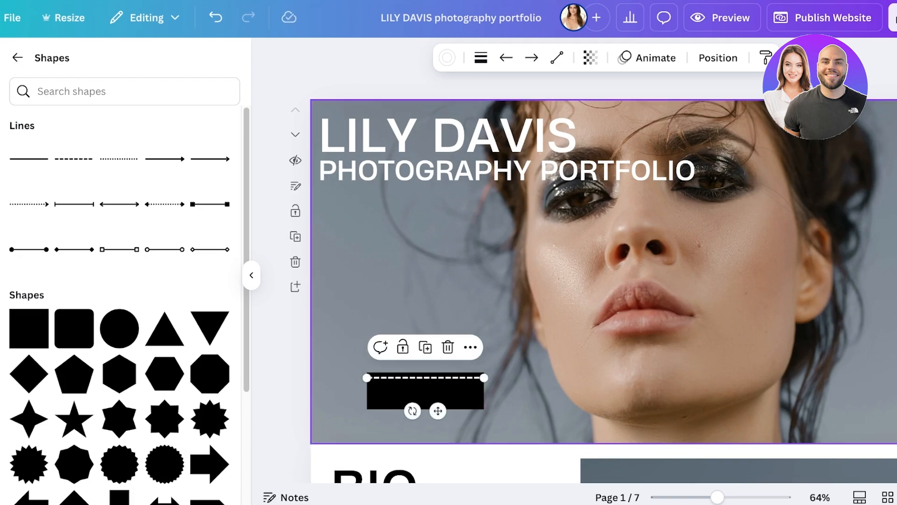
Duplicate the dashed line and place the copy along the rectangle's bottom edge
key(ctrl+d)
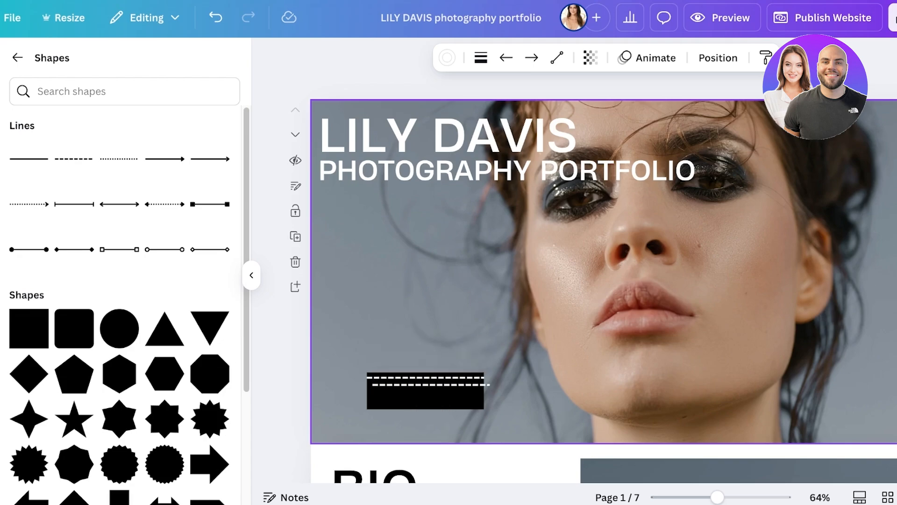
key(Down)
key(Down)
key(Down)
key(Down)
key(Down)
key(Down)
key(Down)
key(Down)
key(Down)
key(Down)
key(Down)
key(Down)
key(Down)
key(Down)
key(Down)
key(Down)
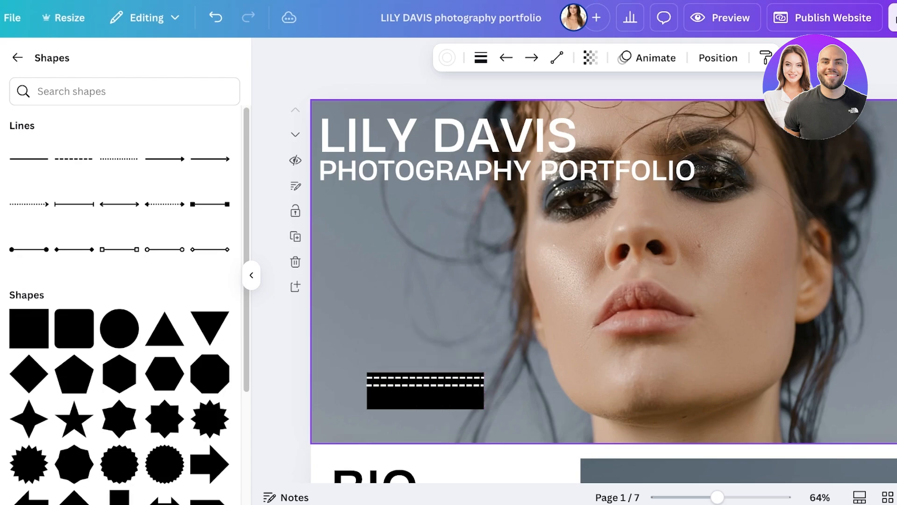
key(Down)
key(Down)
key(Down)
key(Down)
key(Down)
key(Down)
key(Down)
key(Down)
key(Down)
key(Down)
key(Down)
key(Down)
key(Down)
key(Down)
key(Down)
key(Down)
key(Down)
key(Down)
key(Down)
key(Down)
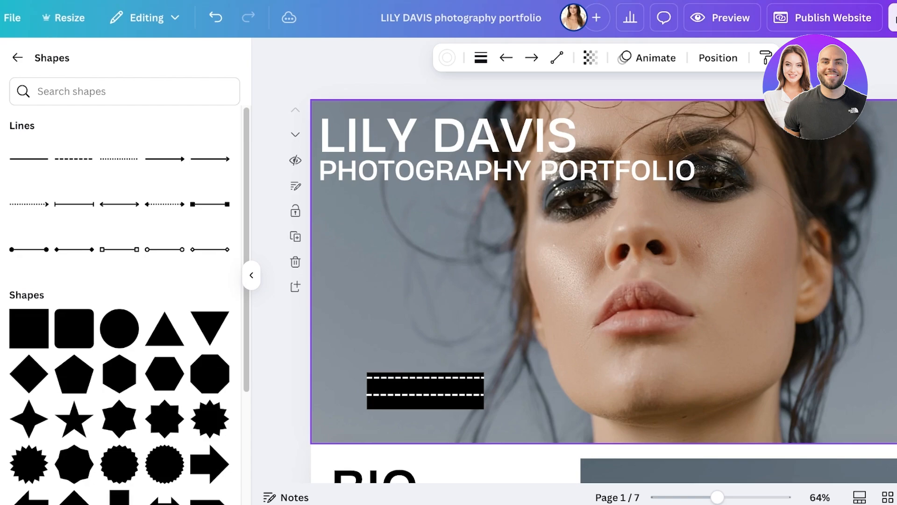
key(Up)
key(Up)
key(Up)
key(Up)
key(Up)
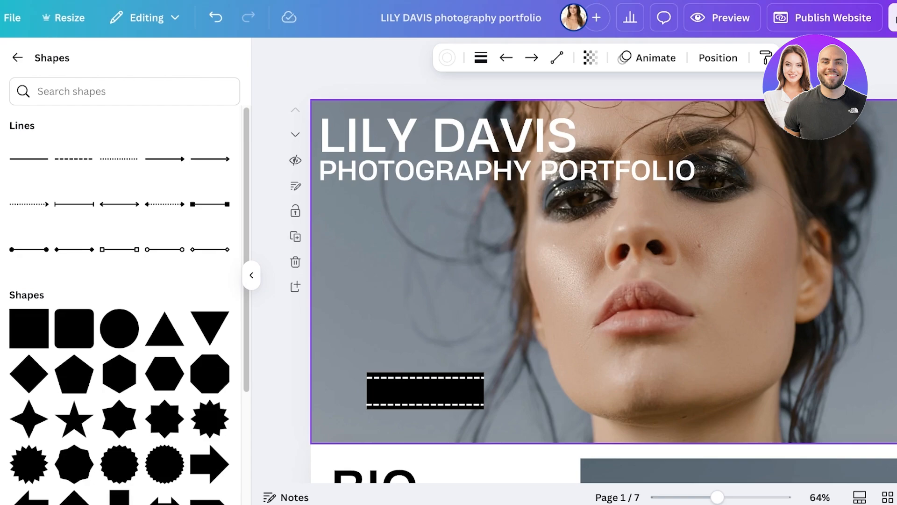
key(Down)
key(Down)
key(Down)
key(Down)
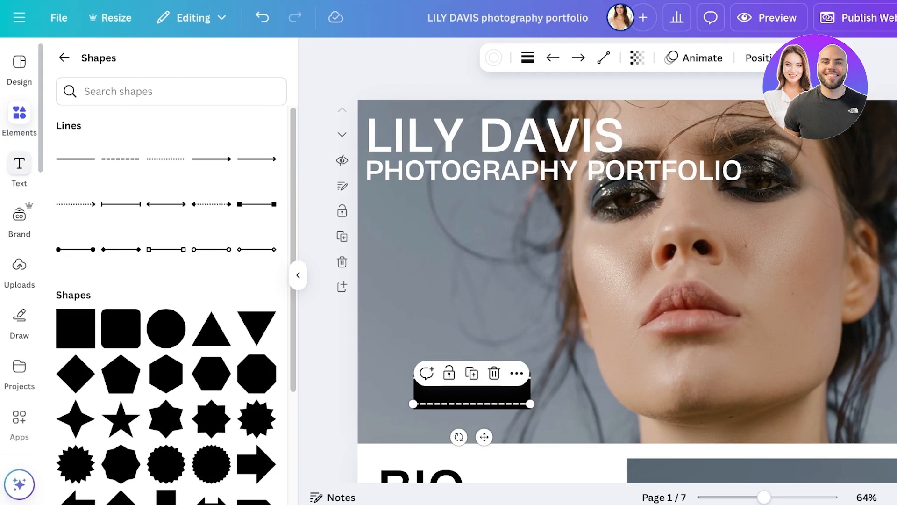
click(19, 169)
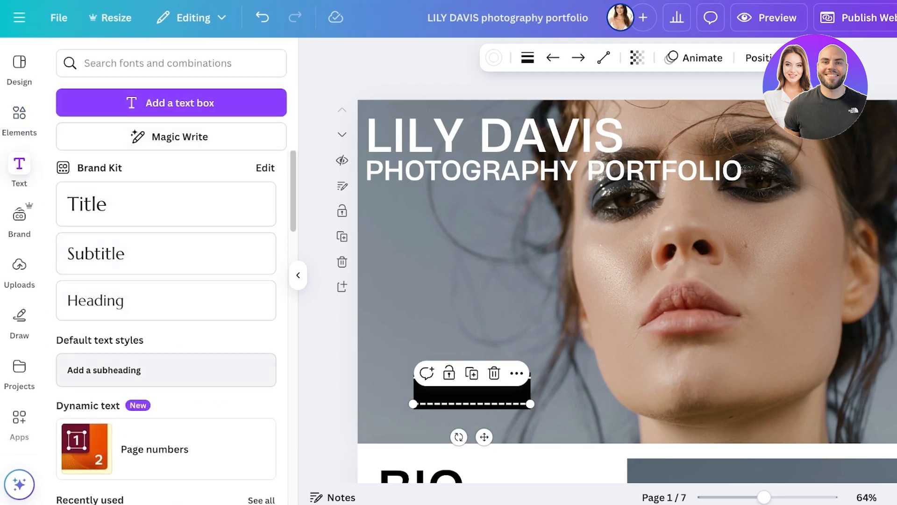
Add a 'Featured Work' subheading in the Heading Now 71-78 font and shrink it
click(104, 369)
text(S)
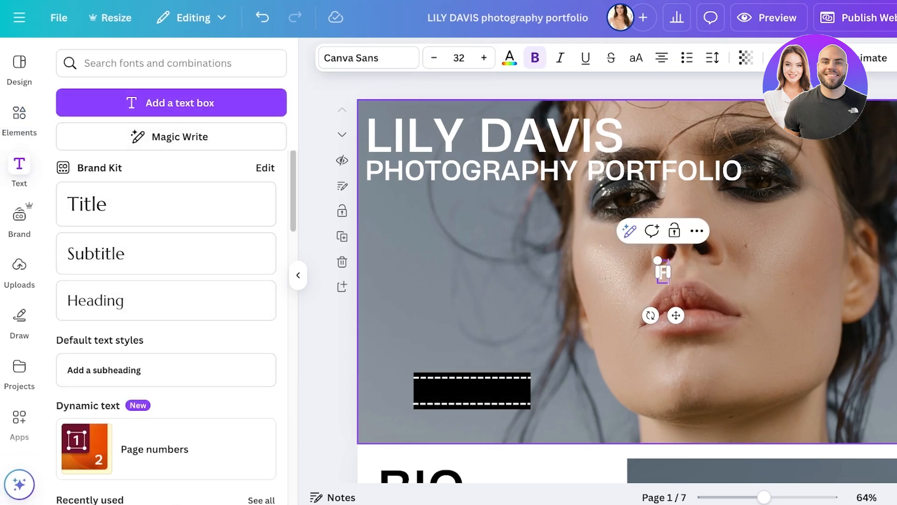
text(eatured Work)
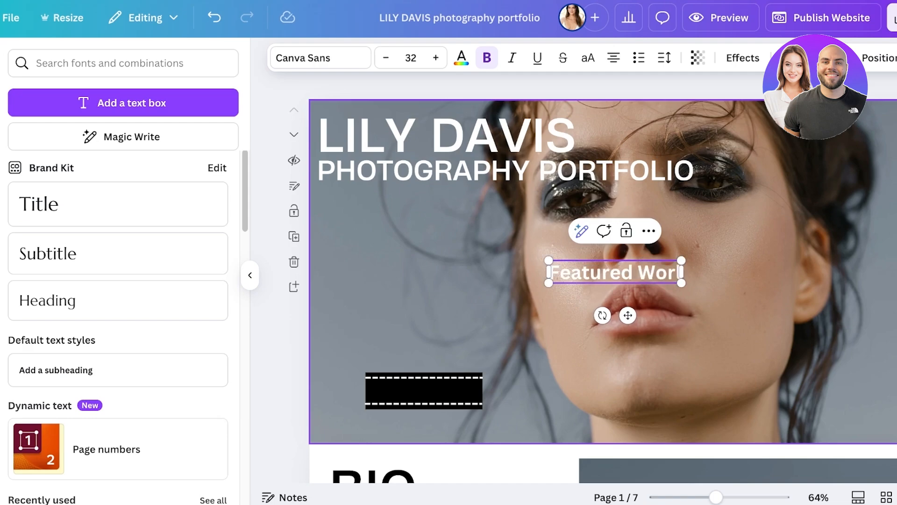
click(320, 57)
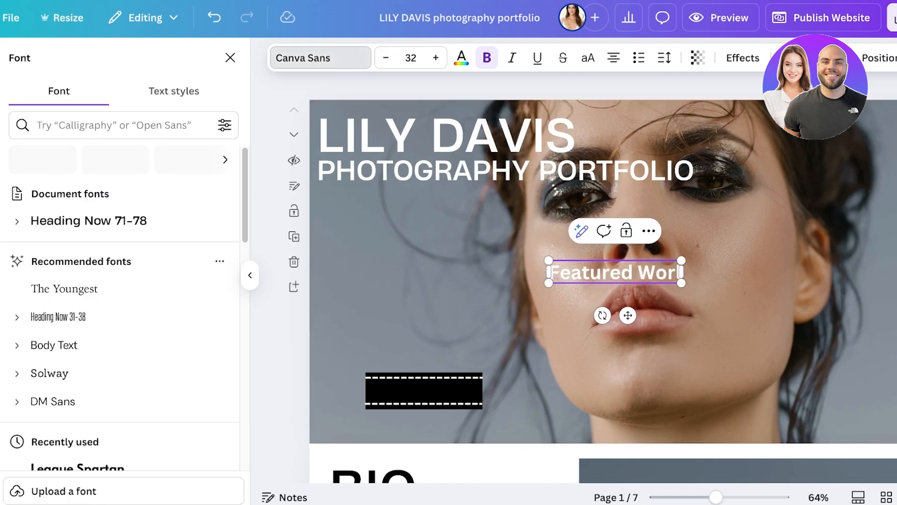
click(136, 249)
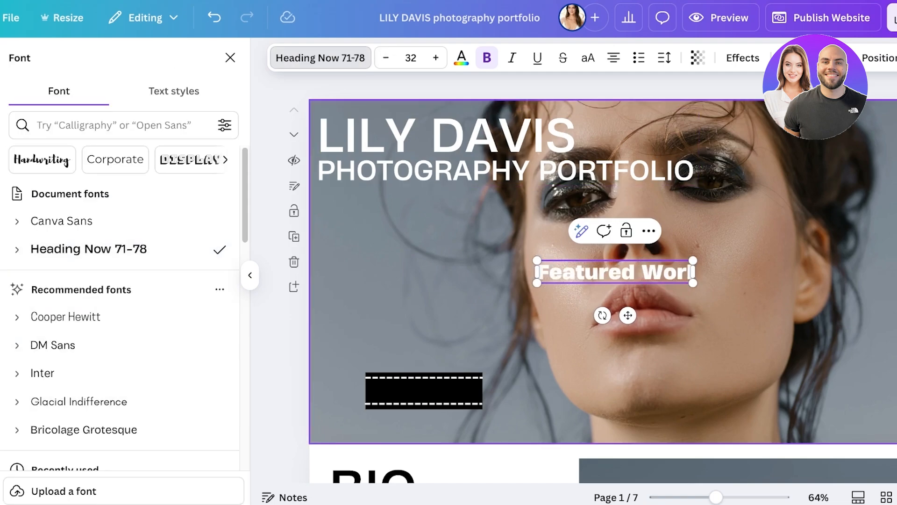
drag(692, 283, 580, 266)
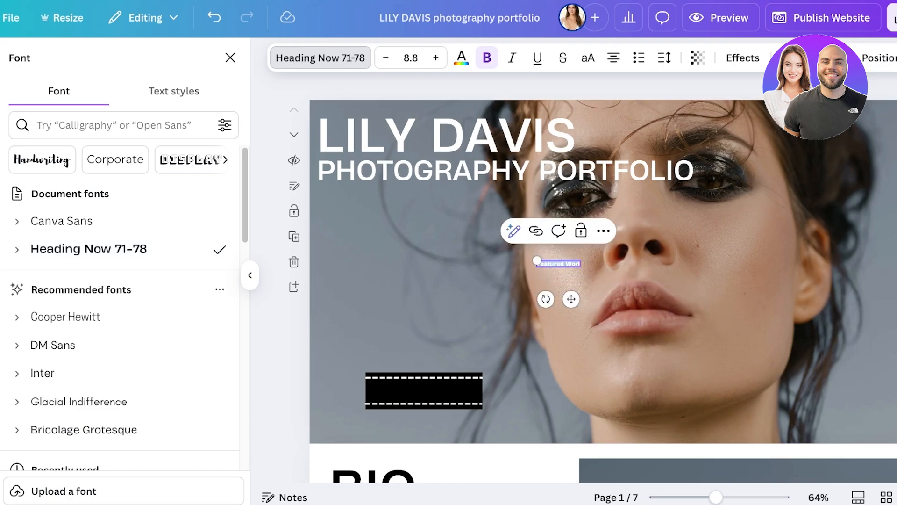
click(615, 290)
click(559, 263)
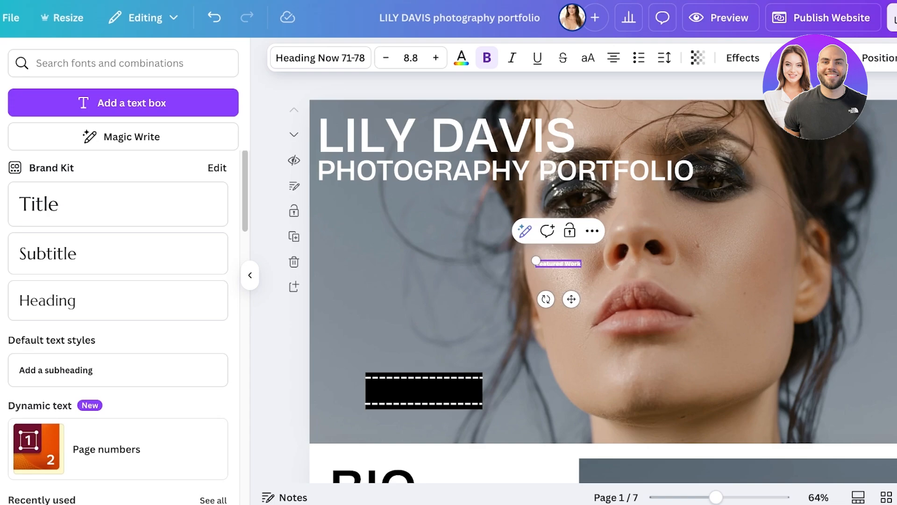
Place the label on the dashed banner, enlarge it to size 18.8, and centre it
drag(571, 299, 437, 426)
click(436, 57)
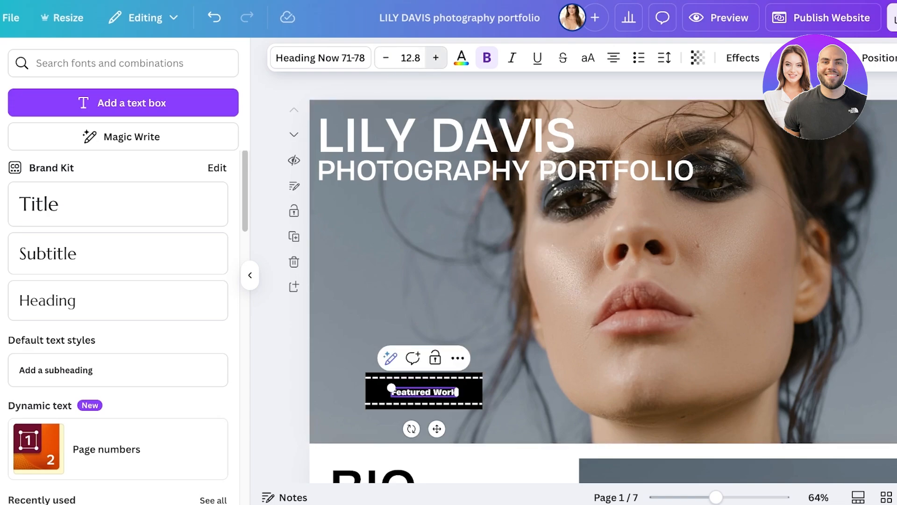
click(435, 57)
click(436, 57)
click(436, 57)
click(435, 58)
click(436, 57)
click(436, 58)
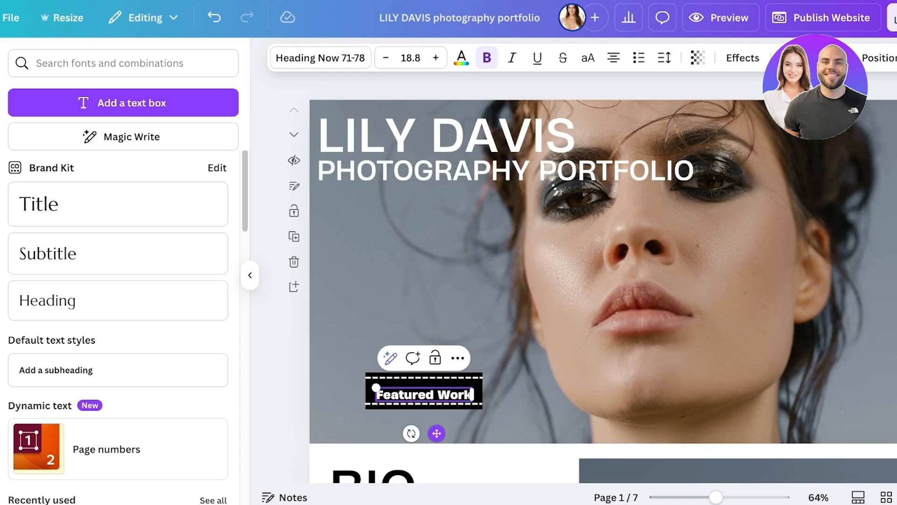
drag(436, 433, 441, 429)
click(504, 346)
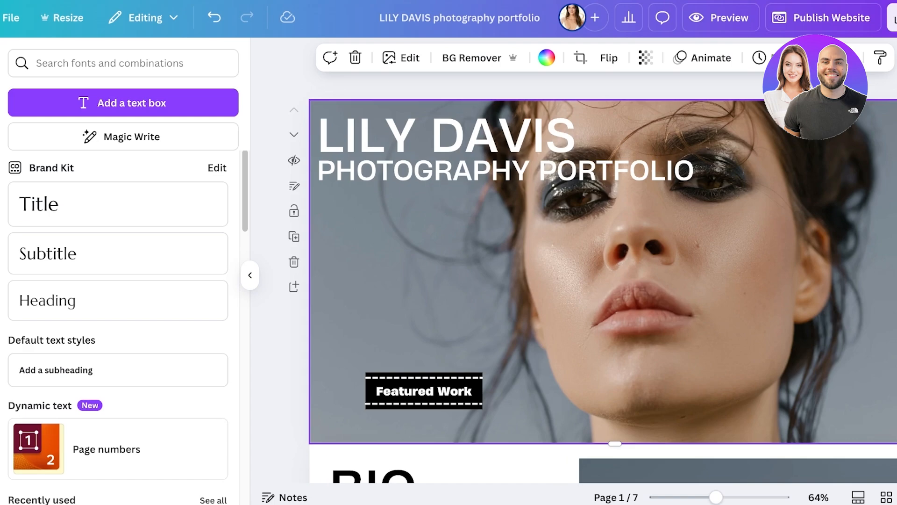
Group the banner's rectangle, dashed lines and label, shift it slightly left, then ungroup
drag(373, 349, 415, 426)
click(391, 342)
click(427, 297)
click(424, 391)
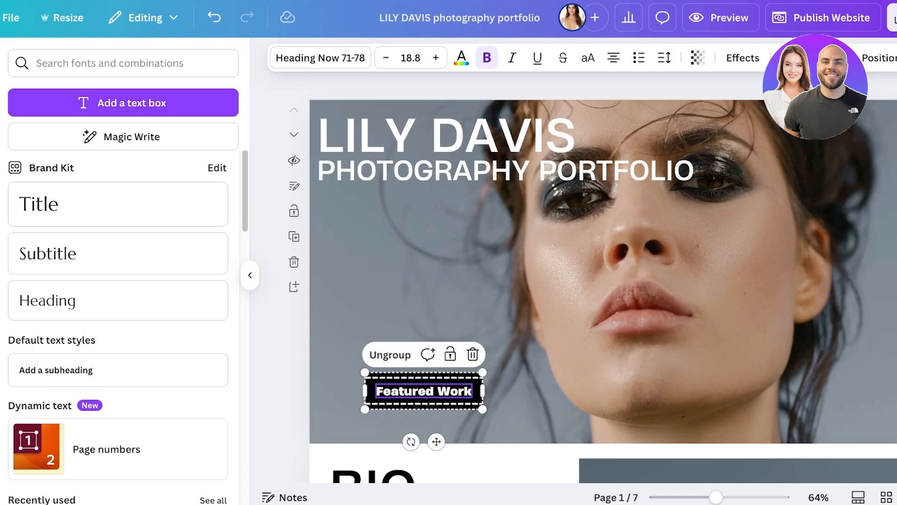
click(434, 308)
click(424, 377)
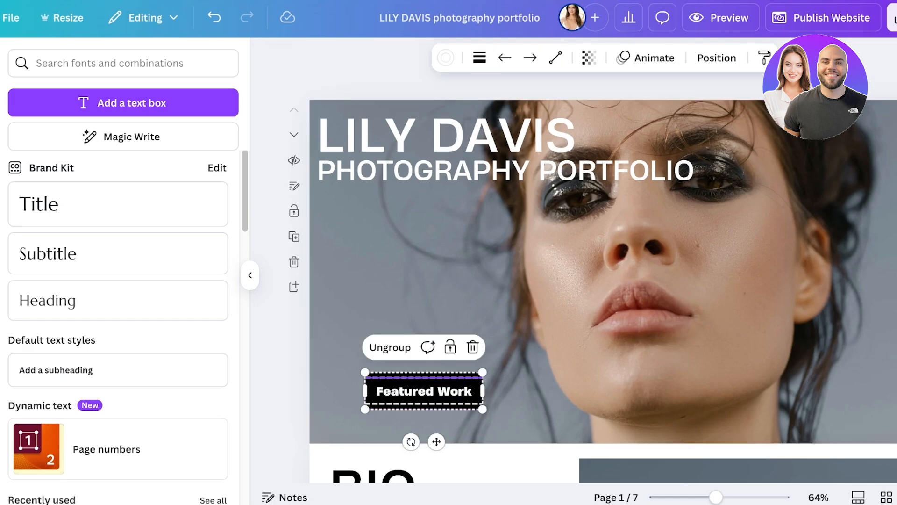
click(424, 391)
drag(424, 391, 402, 390)
click(490, 308)
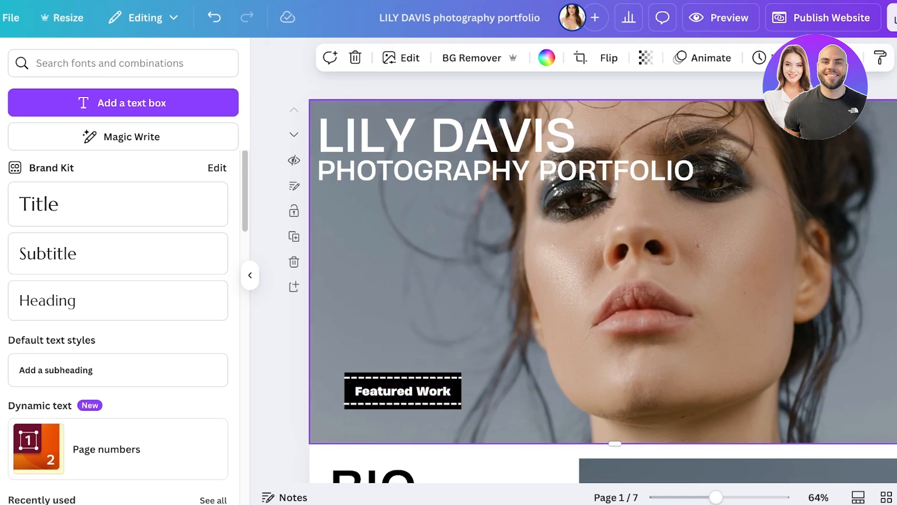
click(403, 391)
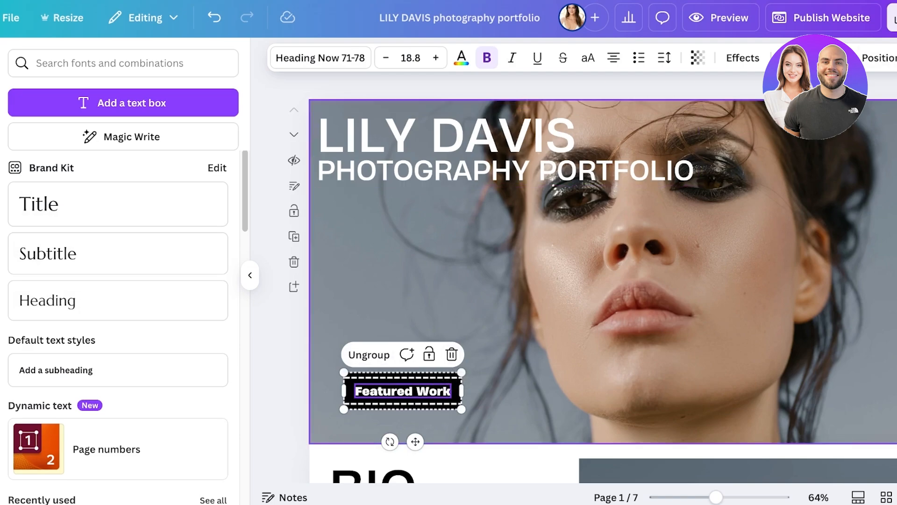
click(369, 354)
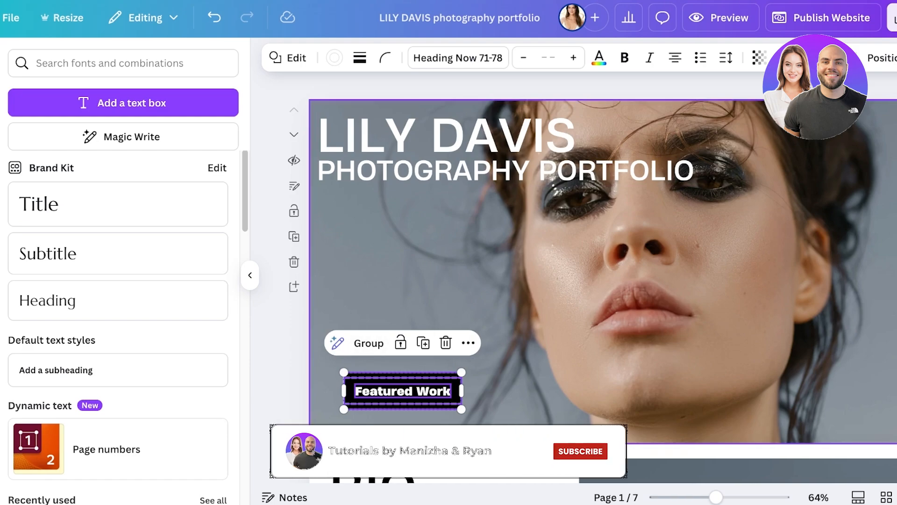
Link the Featured Work banner to page '4 - Untitled' in this document
click(467, 342)
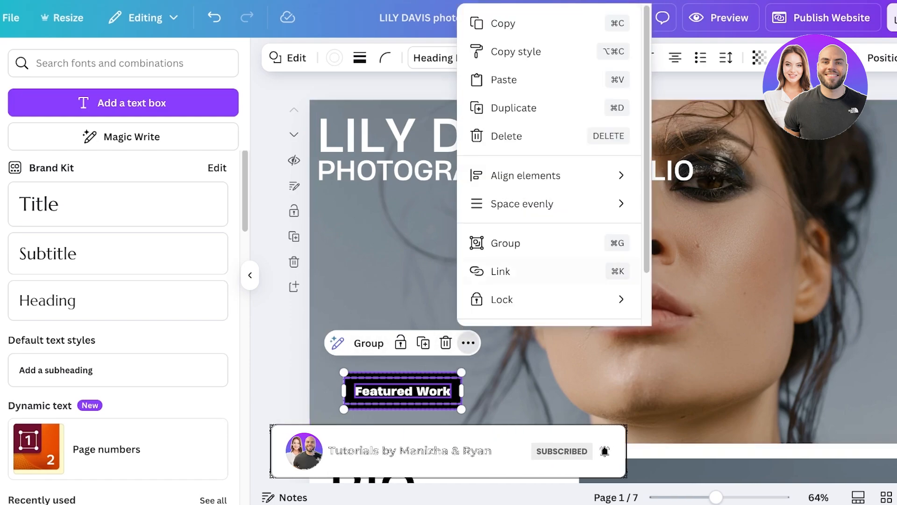
scroll(509, 271, down, 2)
click(503, 210)
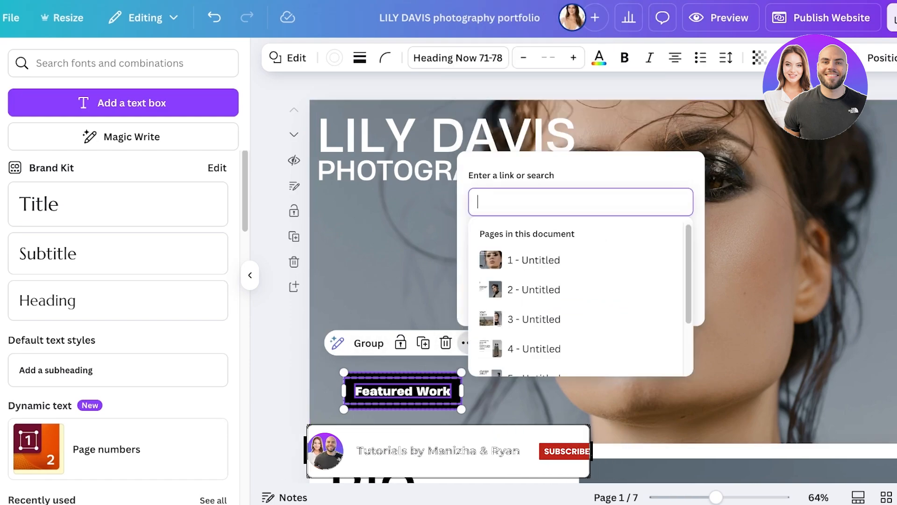
scroll(538, 309, down, 3)
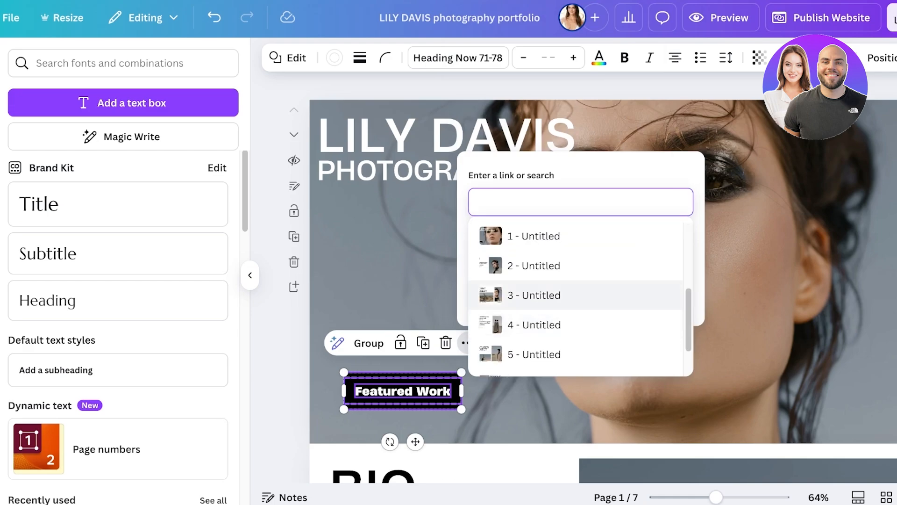
click(534, 324)
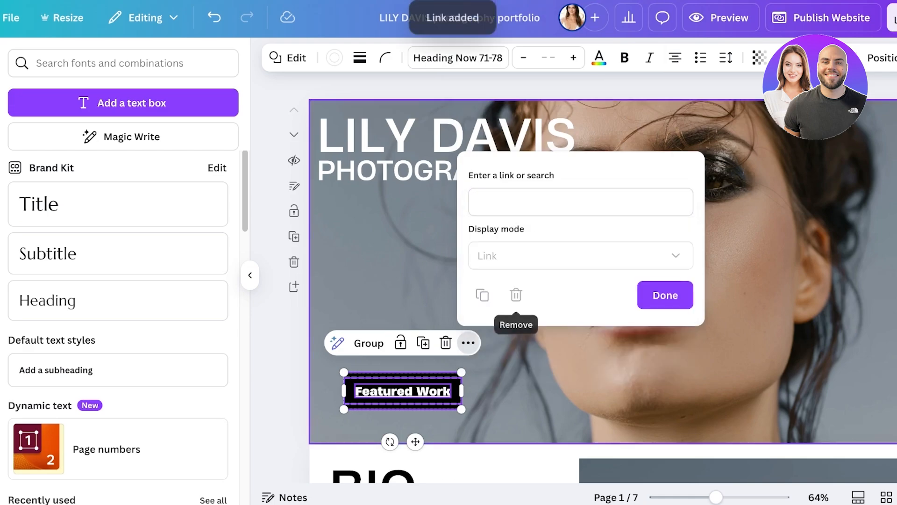
scroll(515, 295, down, 1)
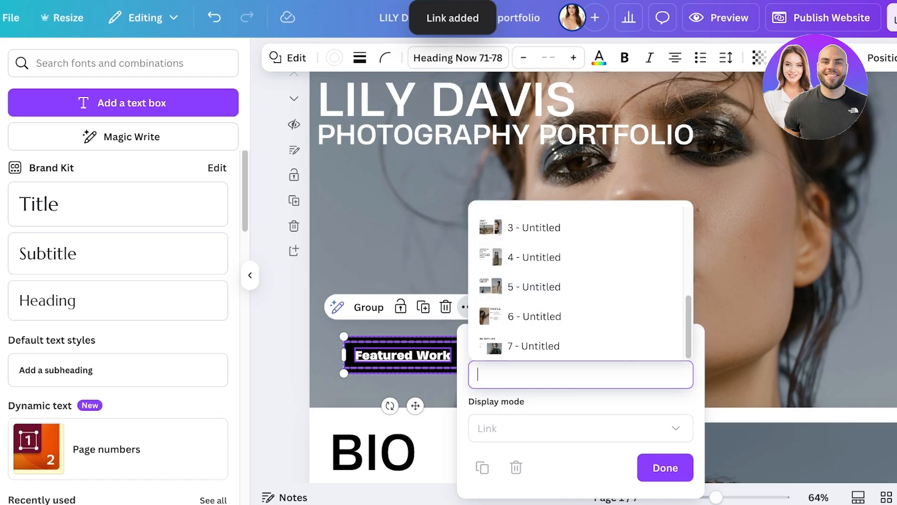
text(Featured Work)
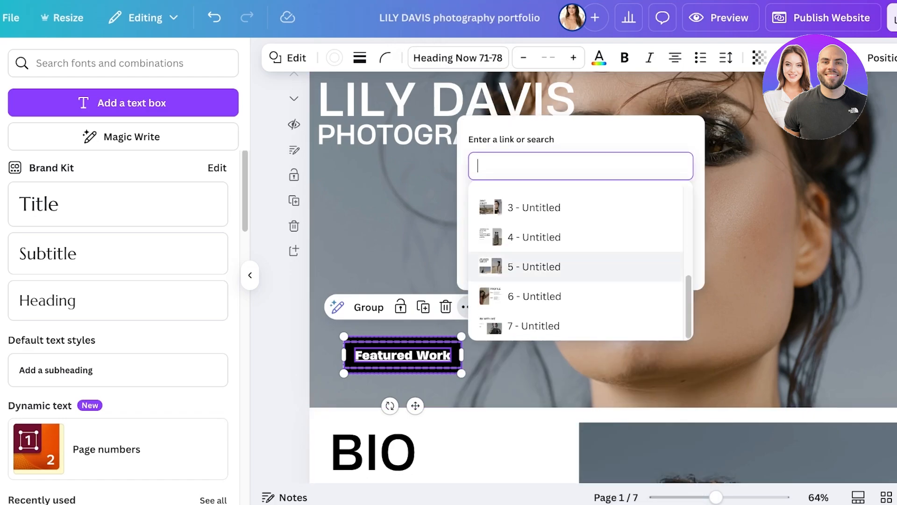
click(534, 237)
click(665, 260)
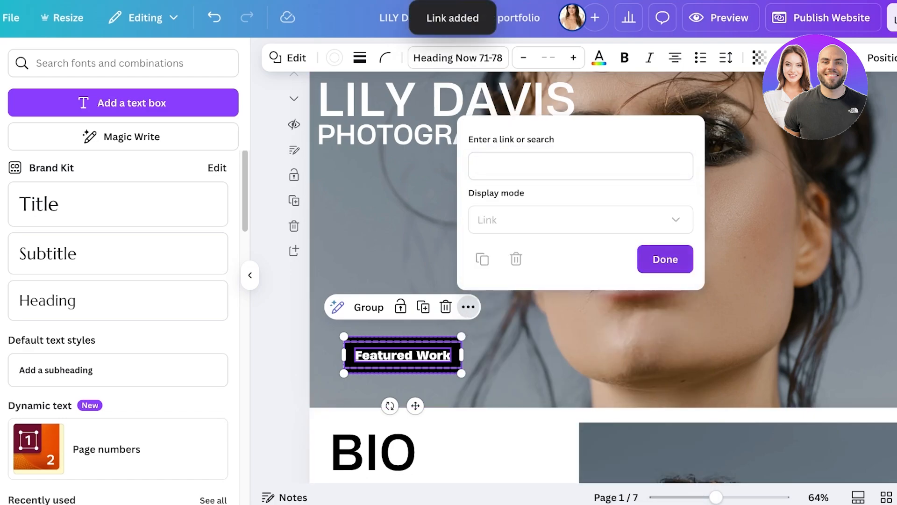
scroll(665, 260, down, 8)
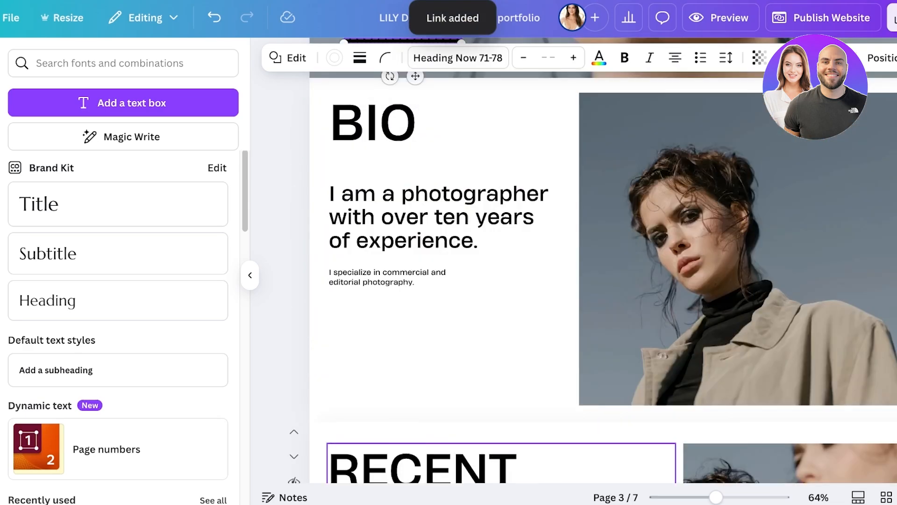
scroll(665, 259, up, 6)
Lock the Featured Work banner in place on the hero page
click(400, 241)
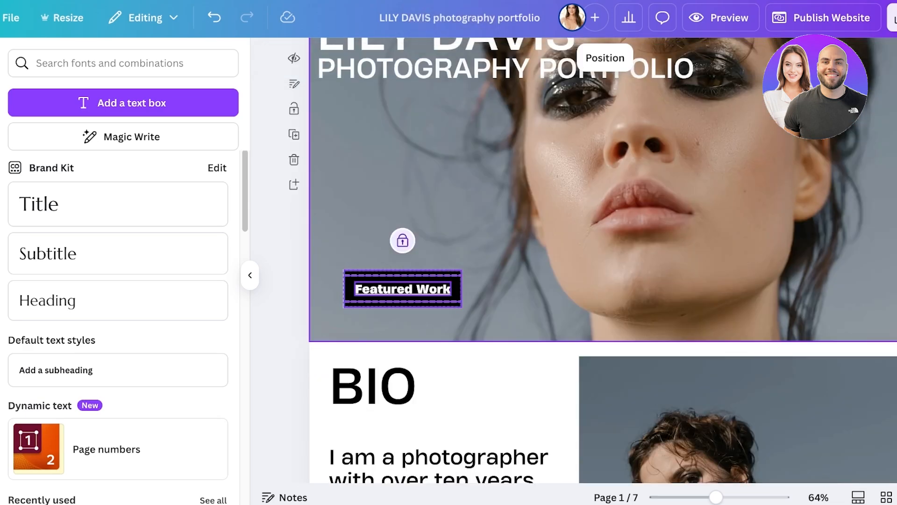
click(486, 327)
scroll(486, 327, down, 1)
scroll(603, 260, up, 3)
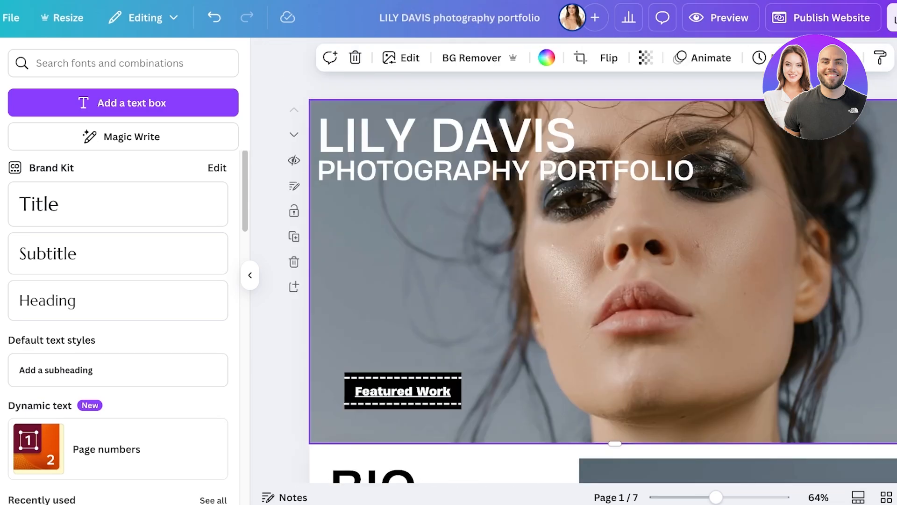
scroll(603, 260, down, 5)
scroll(602, 260, up, 2)
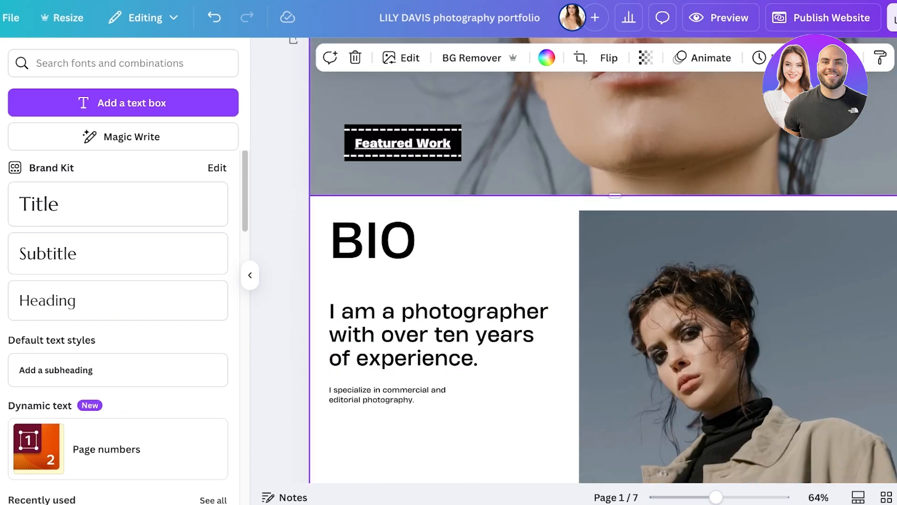
scroll(602, 260, down, 3)
Delete page 2, the BIO page with the portrait photo
click(729, 243)
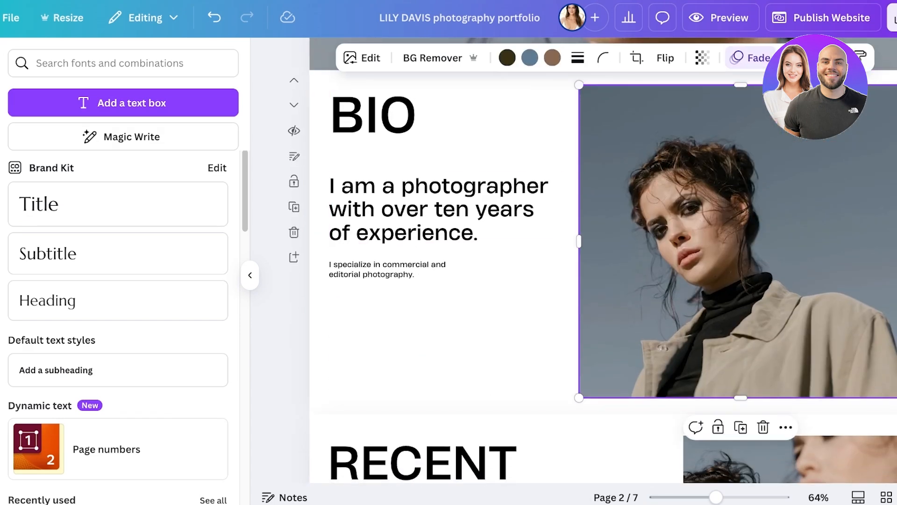
scroll(729, 243, down, 20)
scroll(729, 243, up, 20)
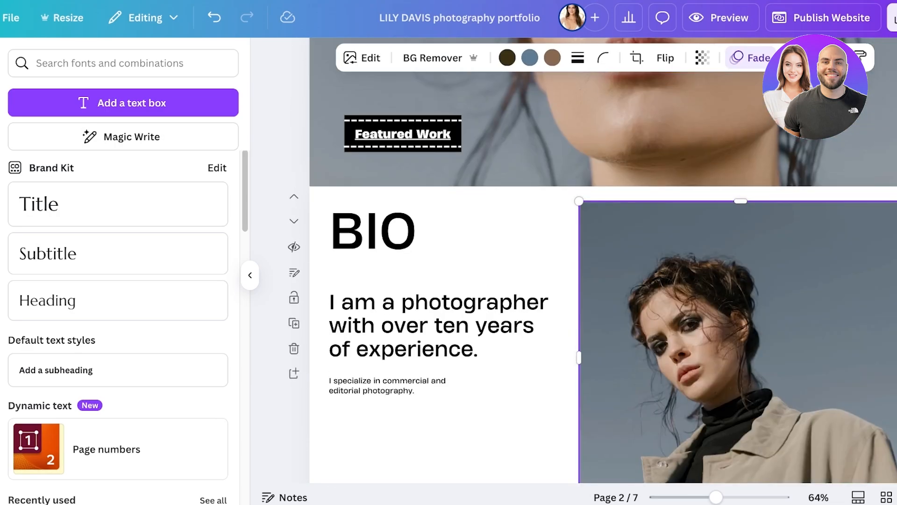
scroll(603, 260, down, 3)
scroll(602, 259, up, 3)
scroll(603, 259, down, 1)
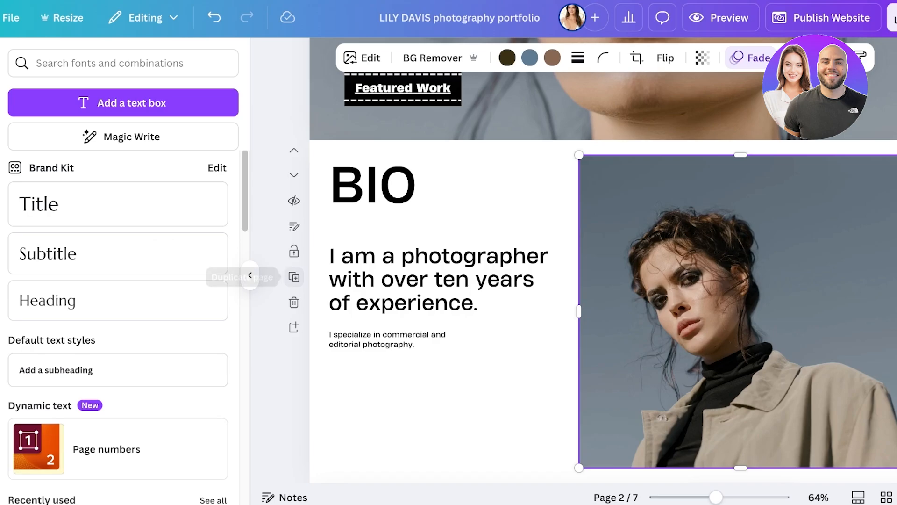
click(294, 303)
scroll(602, 260, down, 15)
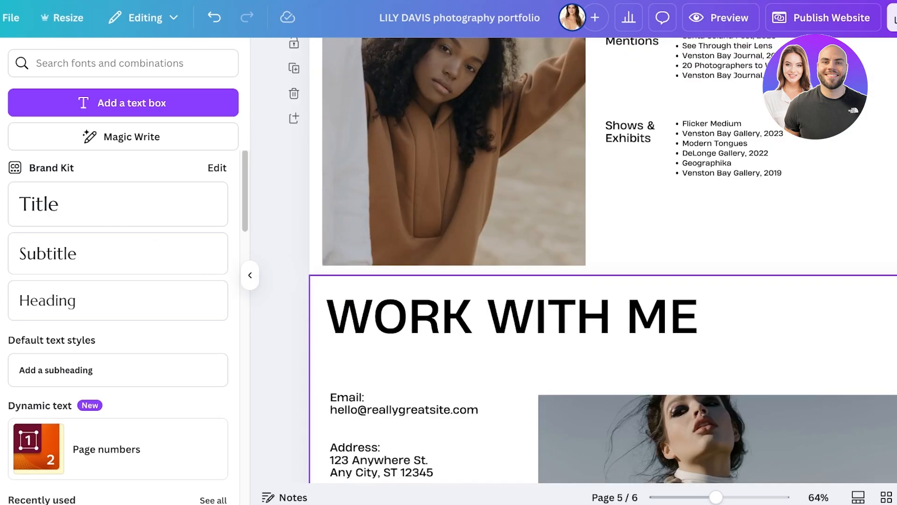
scroll(411, 282, down, 4)
click(613, 458)
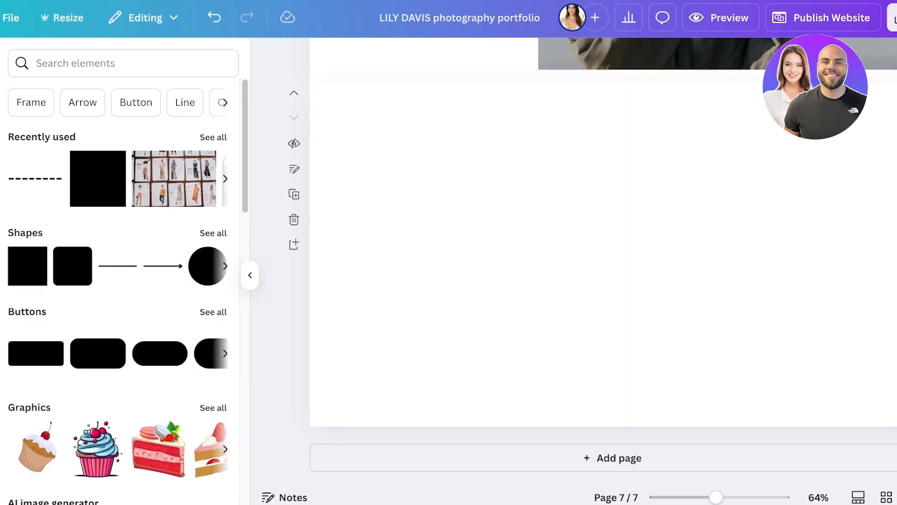
scroll(603, 260, up, 3)
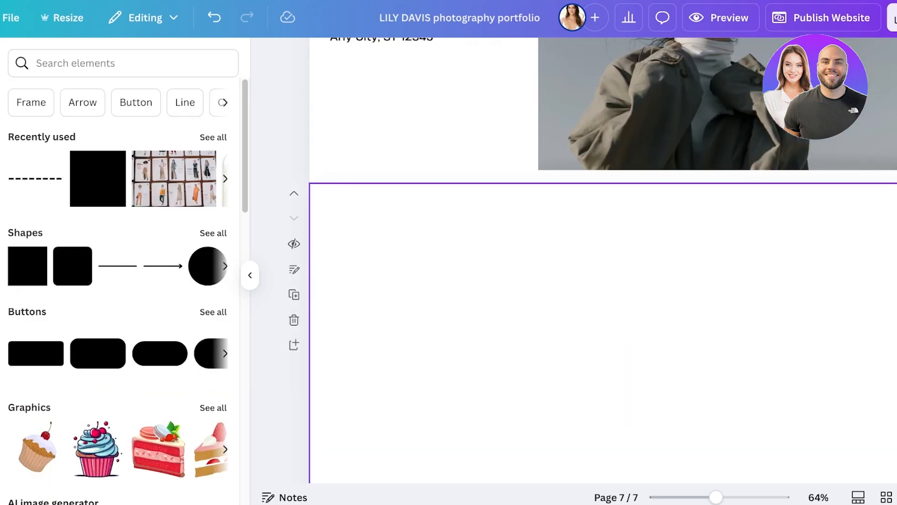
scroll(603, 259, up, 10)
scroll(603, 260, up, 20)
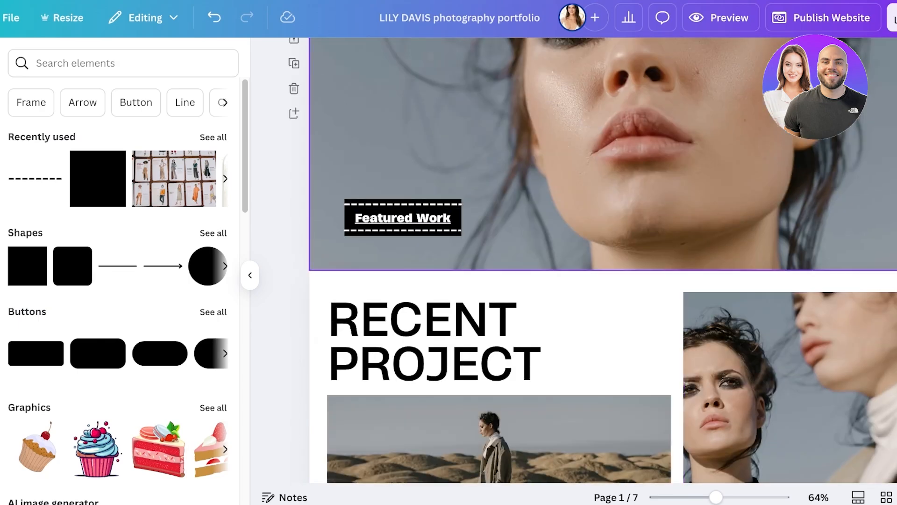
scroll(602, 260, down, 20)
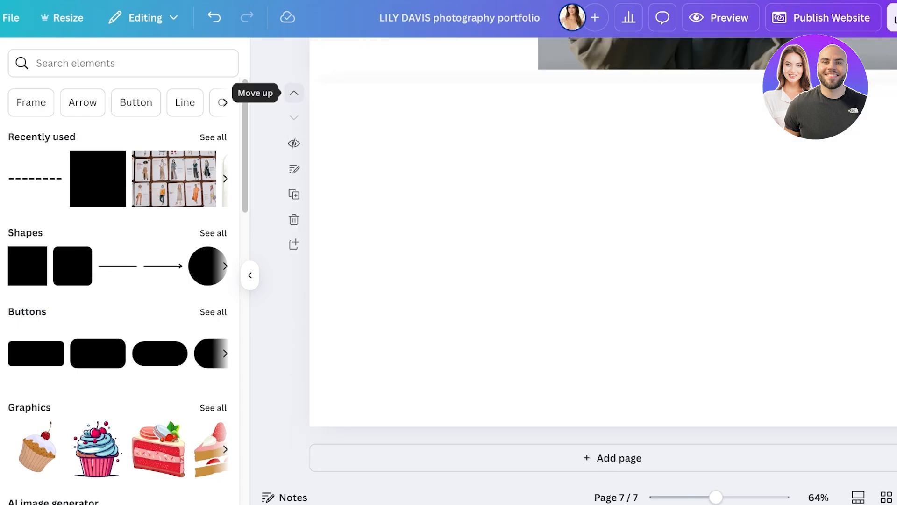
scroll(602, 259, up, 10)
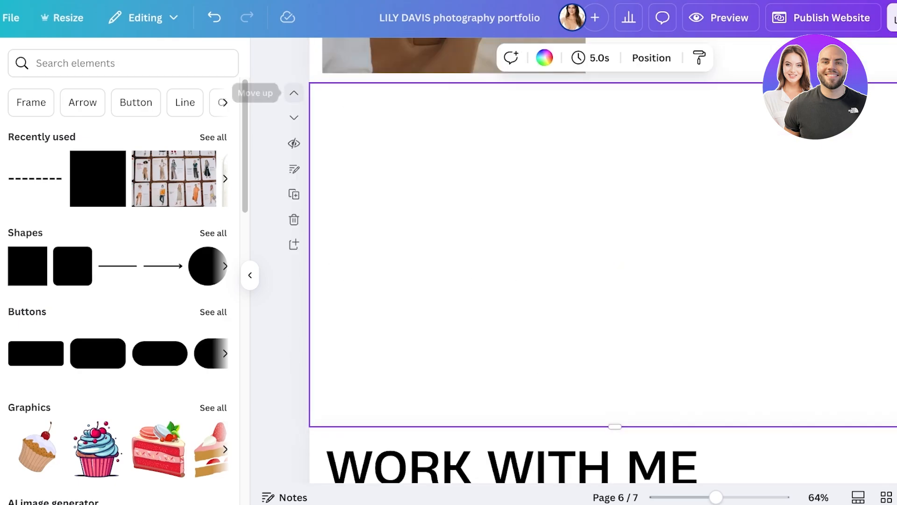
click(294, 92)
click(294, 93)
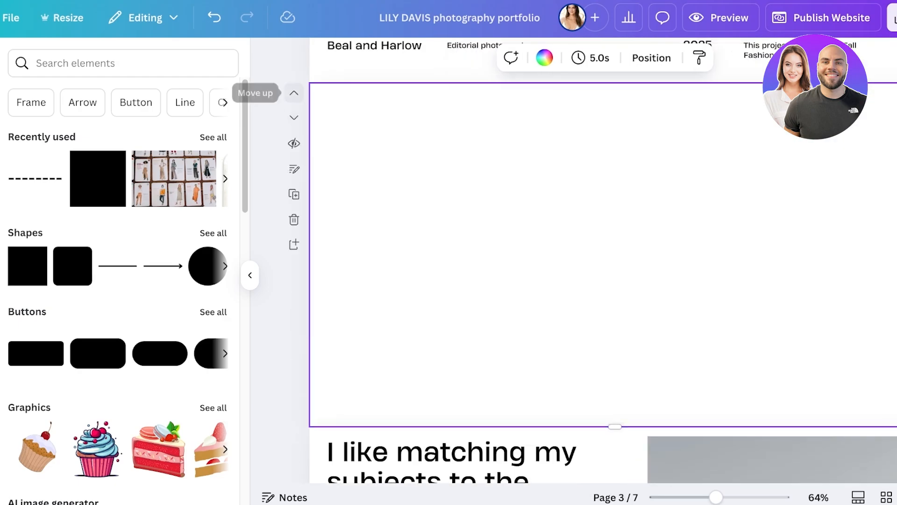
click(294, 92)
scroll(603, 260, up, 4)
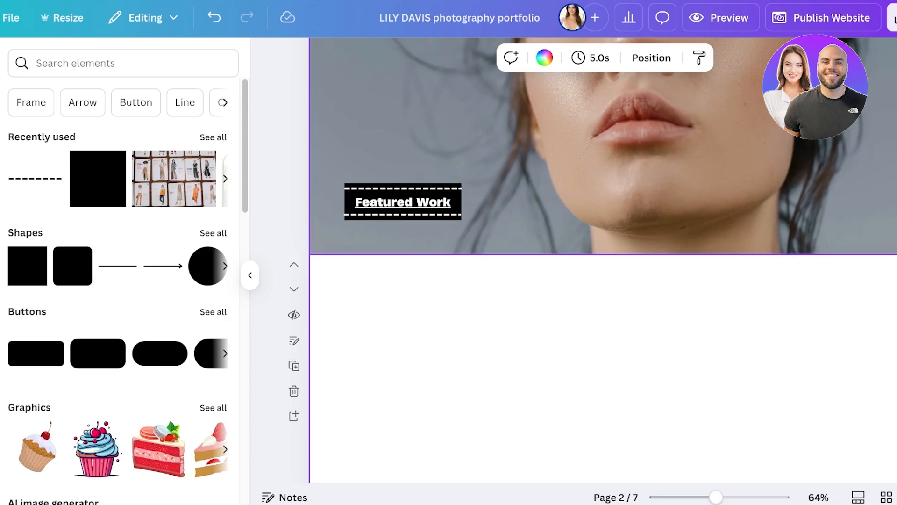
scroll(603, 260, down, 3)
scroll(603, 260, down, 1)
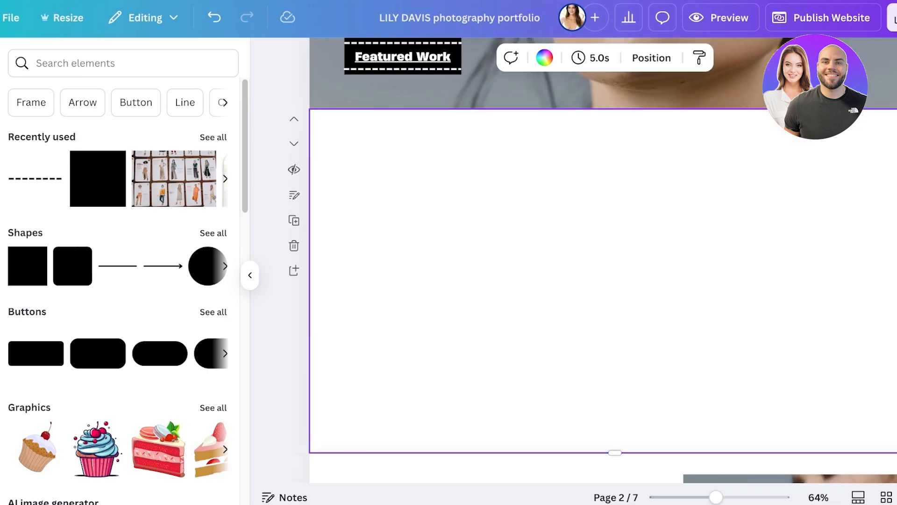
Browse the Design panel's Layouts thumbnails for a layout to fill the blank page 2
click(19, 68)
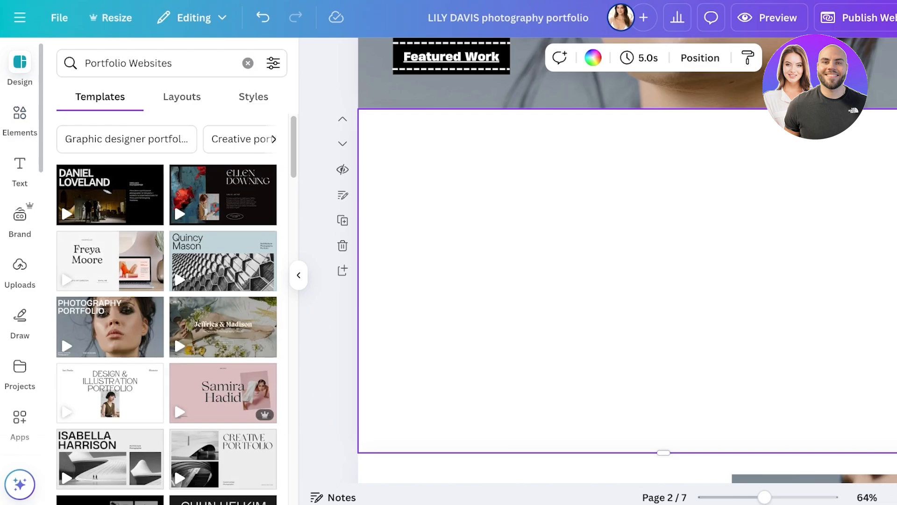
click(182, 97)
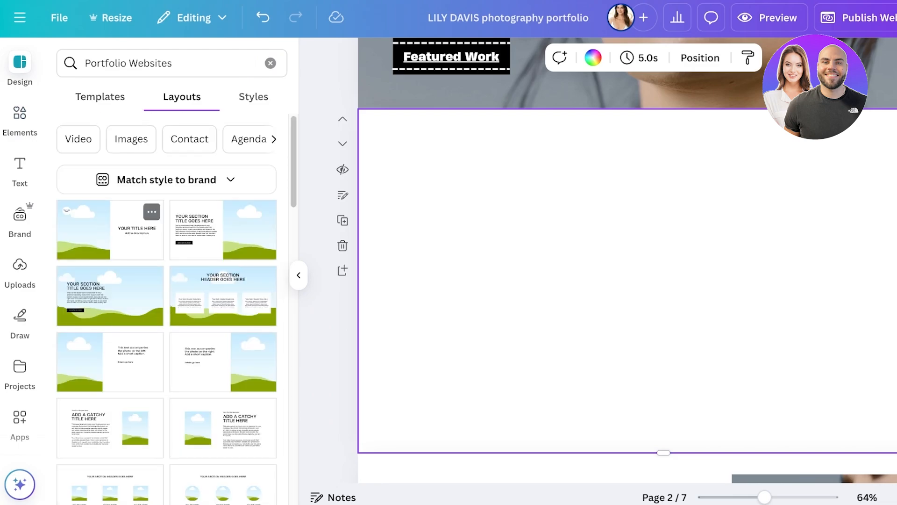
scroll(166, 308, down, 10)
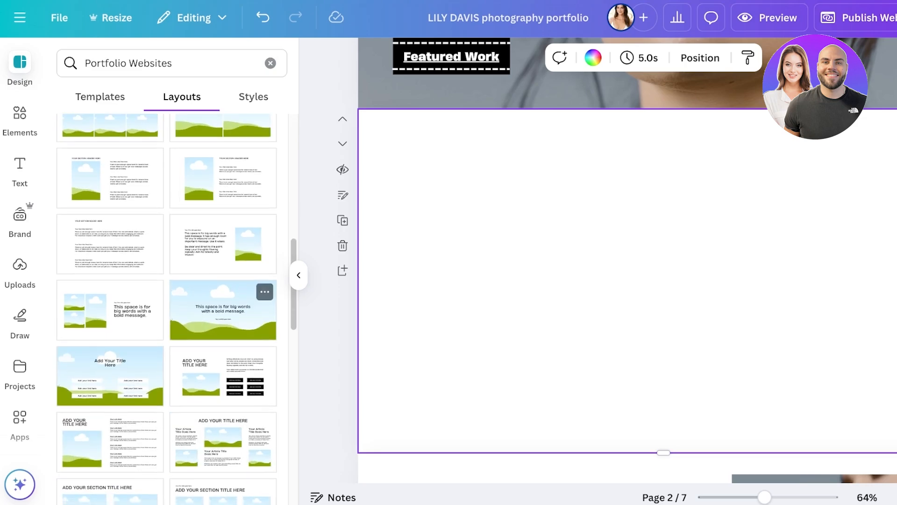
scroll(222, 252, up, 11)
scroll(223, 252, down, 3)
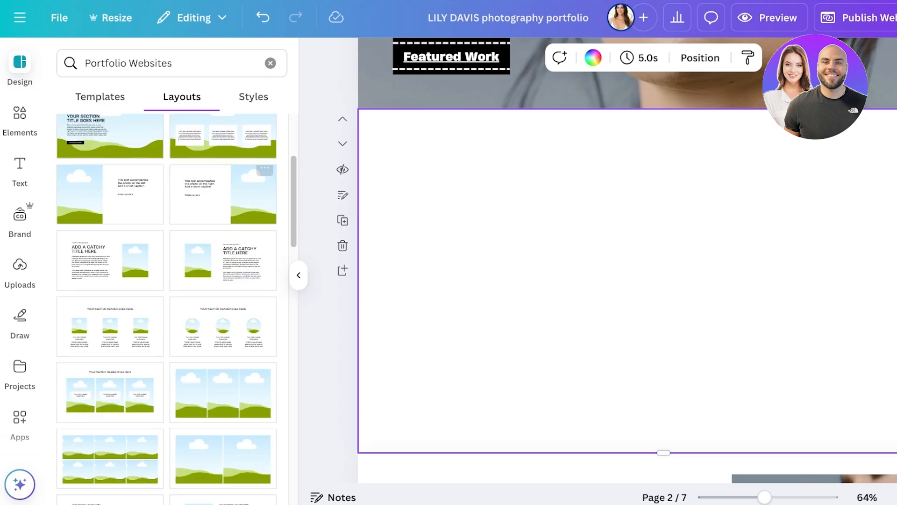
scroll(167, 309, up, 4)
scroll(252, 219, down, 5)
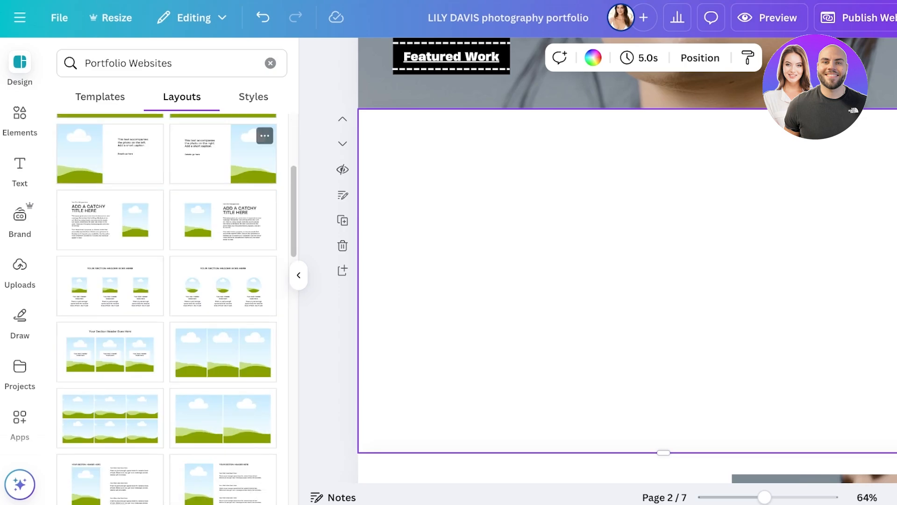
scroll(252, 220, up, 5)
scroll(253, 219, down, 3)
scroll(223, 243, down, 5)
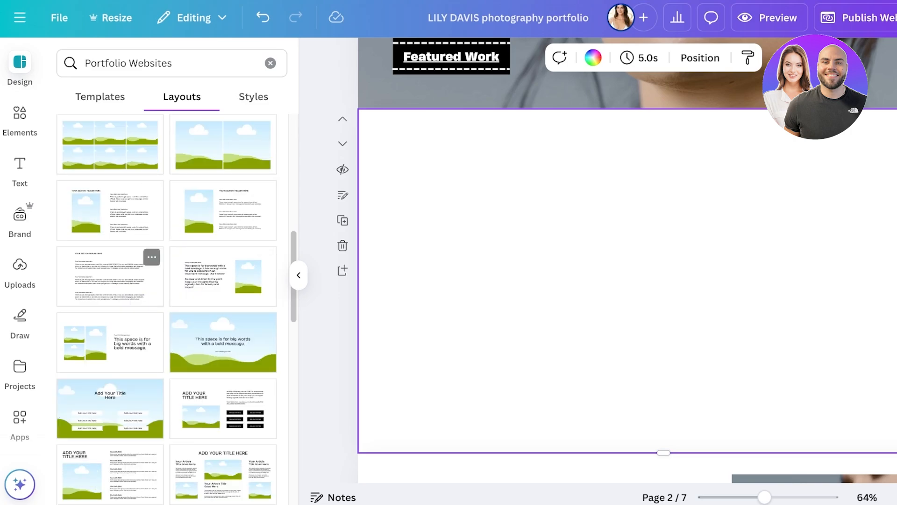
Apply the 'ADD YOUR TITLE HERE' title, image and links layout to page 2, retitling it BIO
scroll(109, 341, down, 1)
click(110, 449)
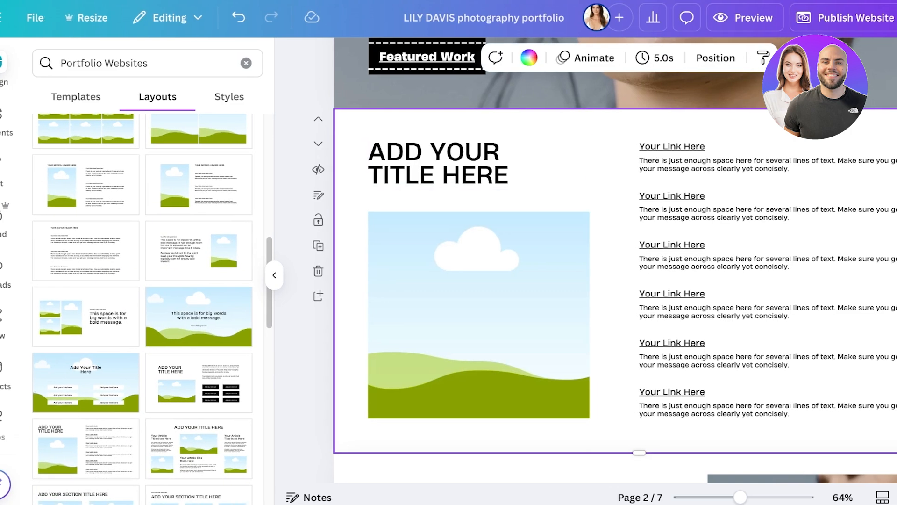
triple_click(420, 175)
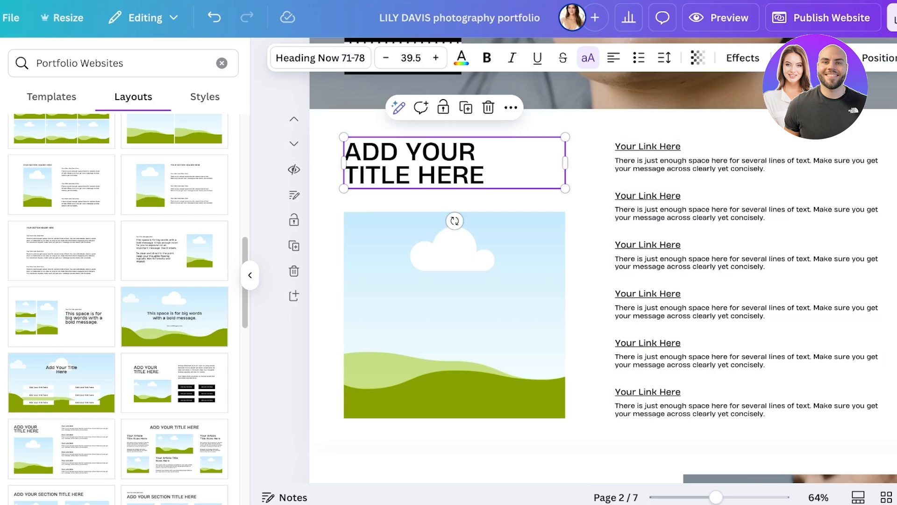
click(440, 152)
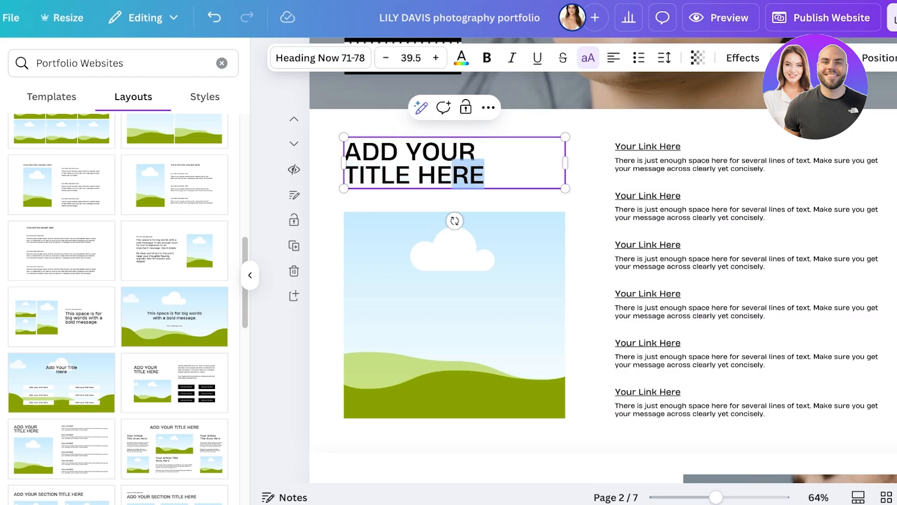
key(ctrl+a)
text(B)
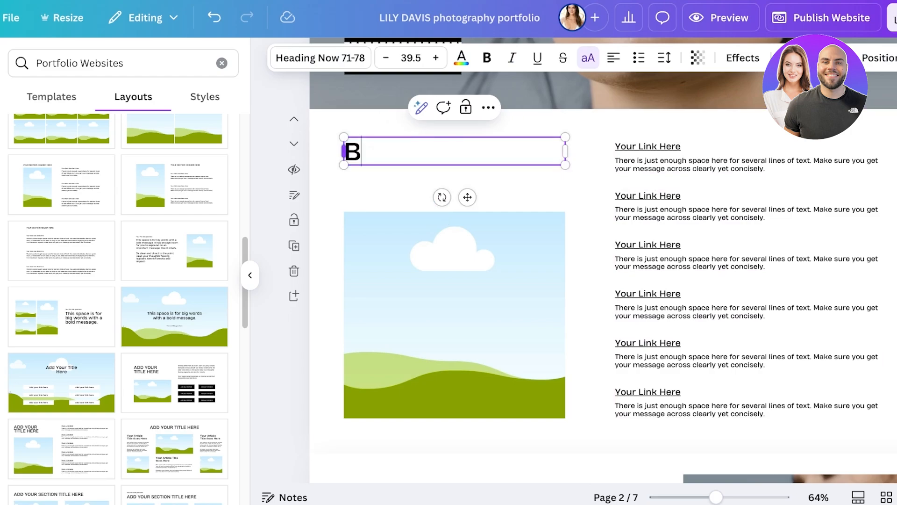
Search Photos for 'model' and fill the image frame with the red-coat model photo
click(454, 315)
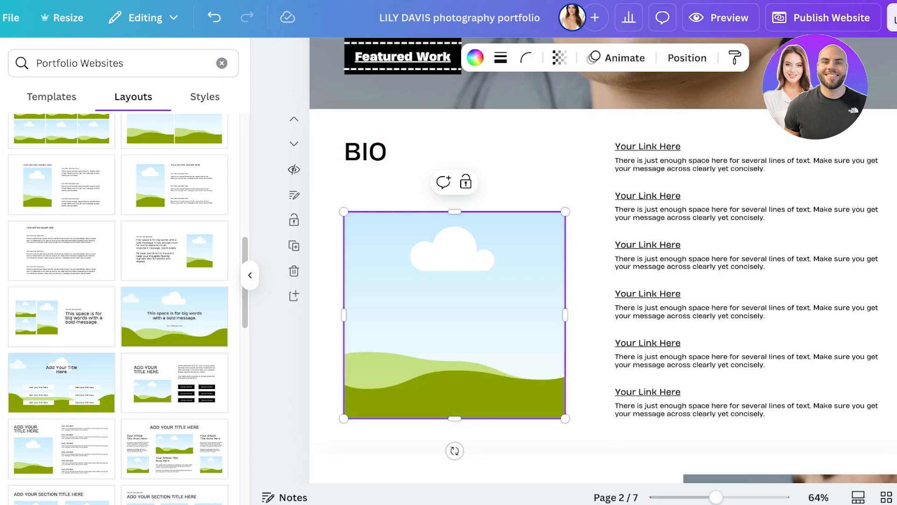
click(19, 119)
click(159, 63)
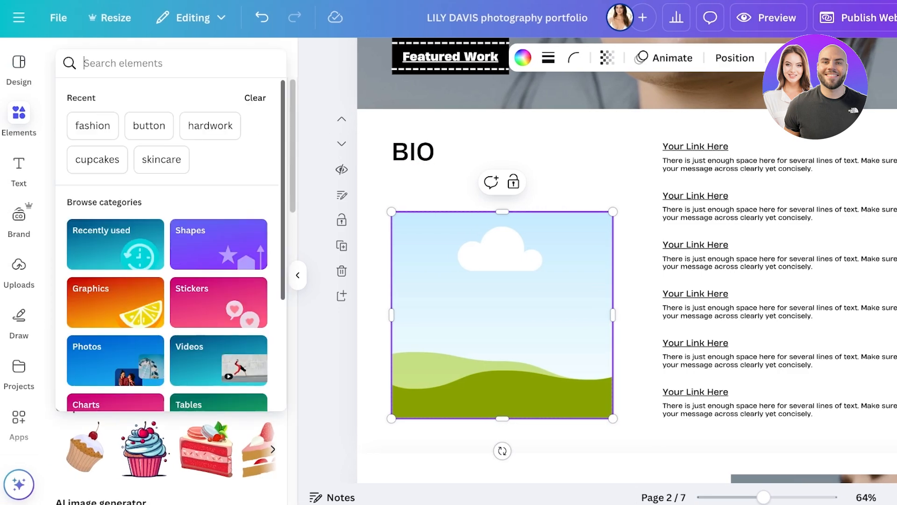
text(model)
key(Return)
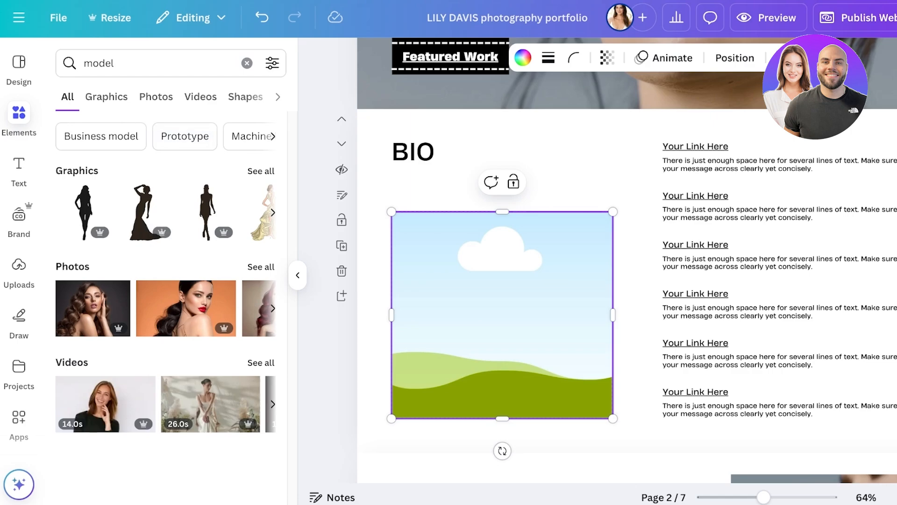
click(156, 96)
scroll(166, 309, down, 3)
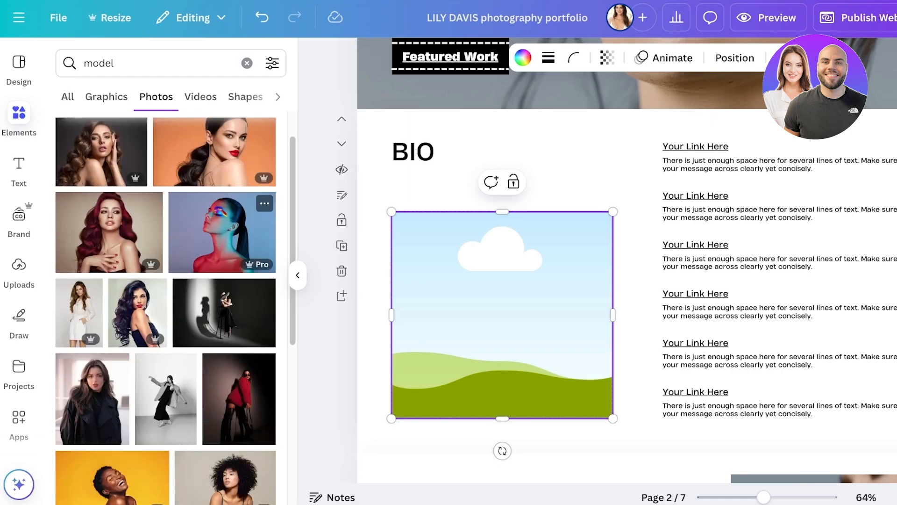
mouse_move(166, 299)
mouse_down()
mouse_move(502, 315)
mouse_move(175, 288)
mouse_up()
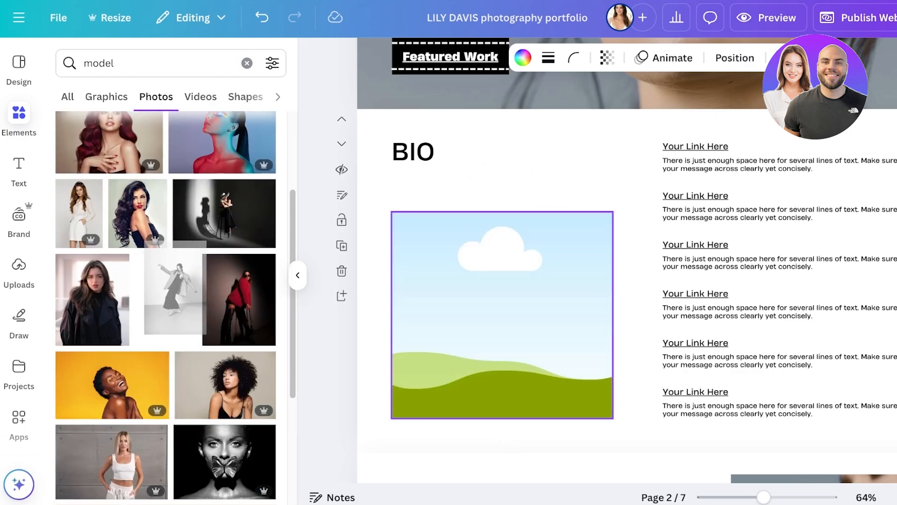
drag(92, 299, 502, 316)
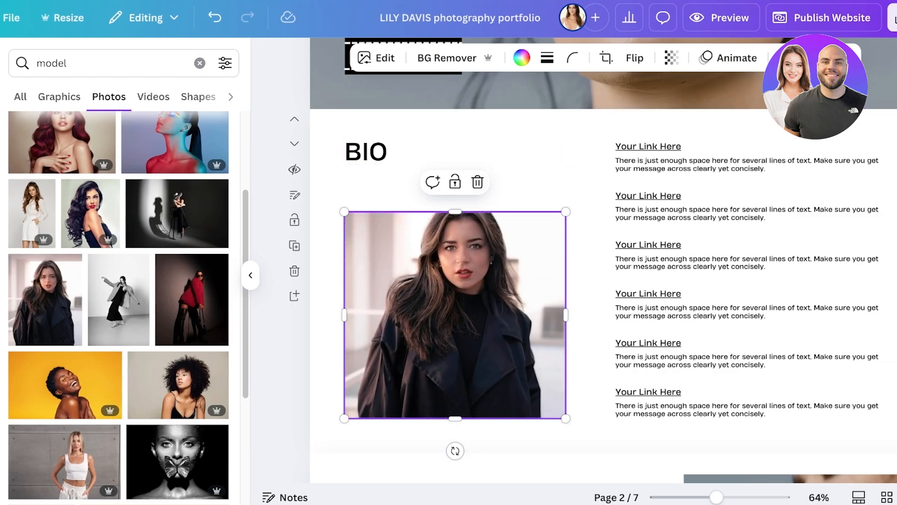
drag(192, 299, 455, 315)
click(590, 285)
Select all six BIO link headings and descriptions together
scroll(187, 374, down, 5)
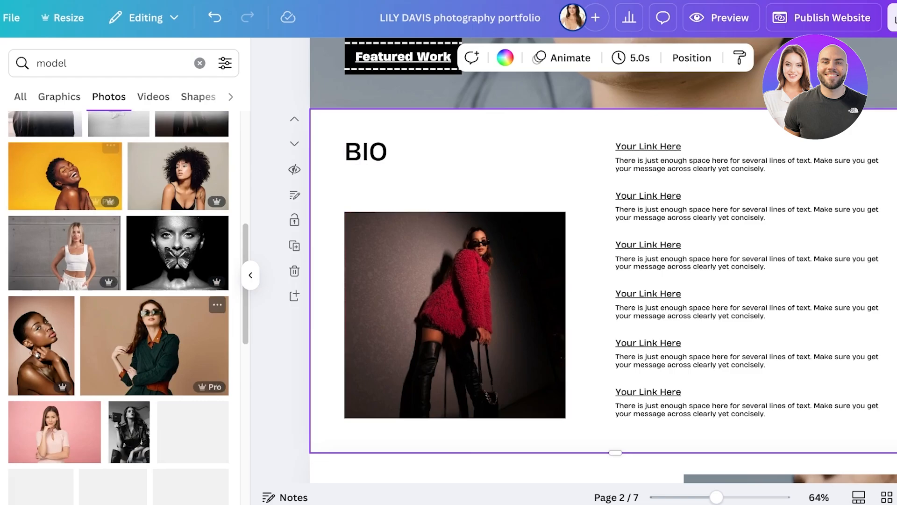
click(648, 146)
click(649, 146)
click(677, 165)
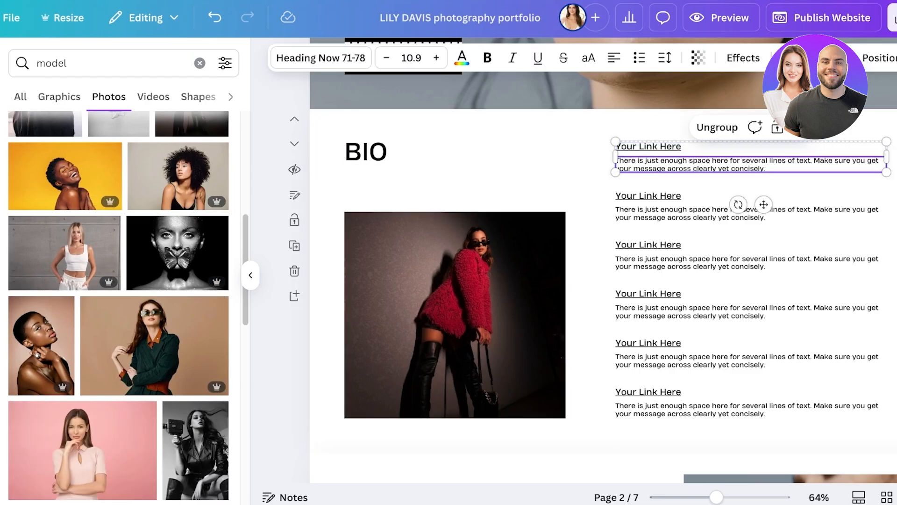
click(374, 152)
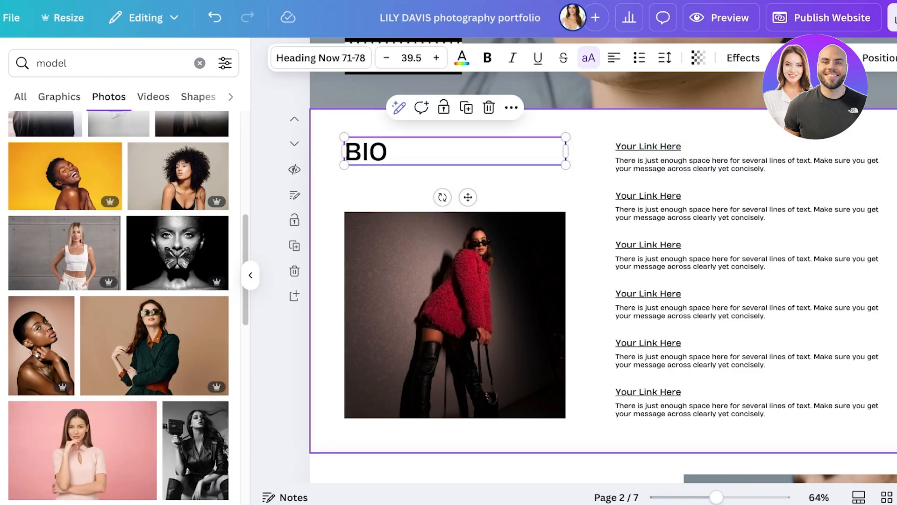
click(590, 187)
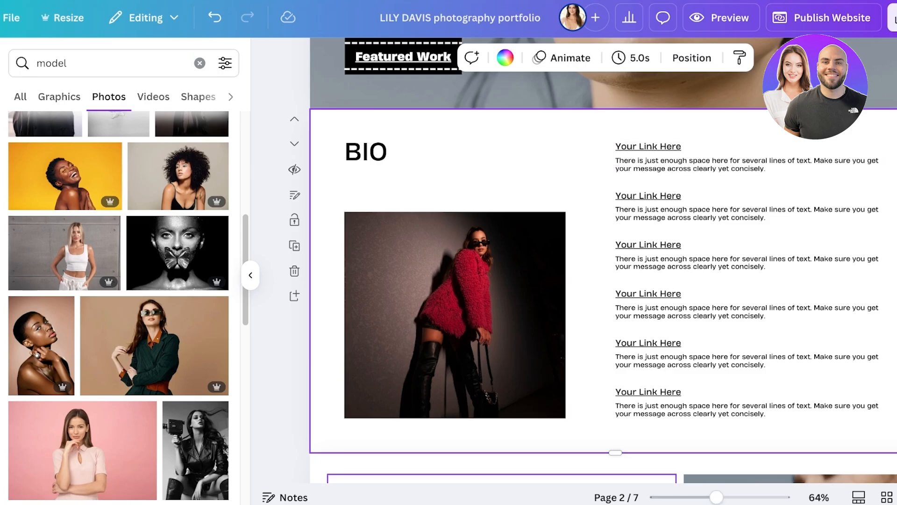
click(701, 409)
click(701, 360)
click(591, 364)
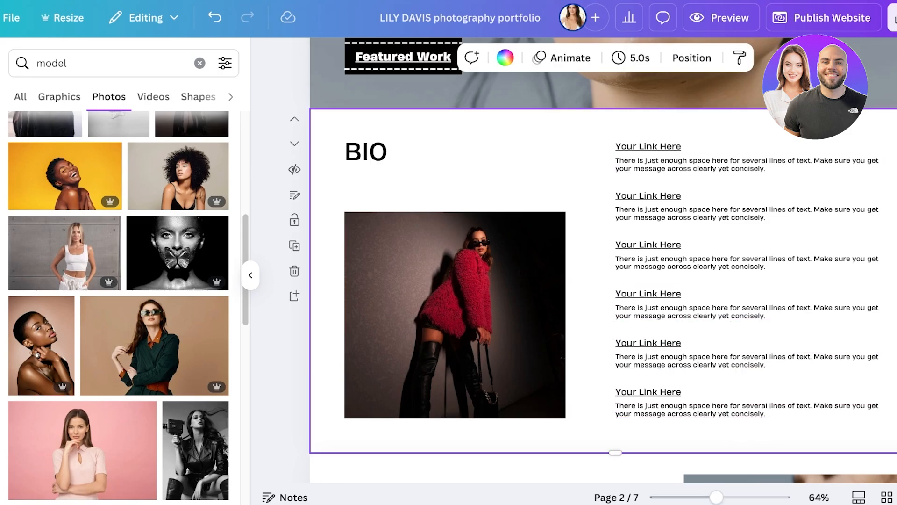
drag(639, 437, 697, 112)
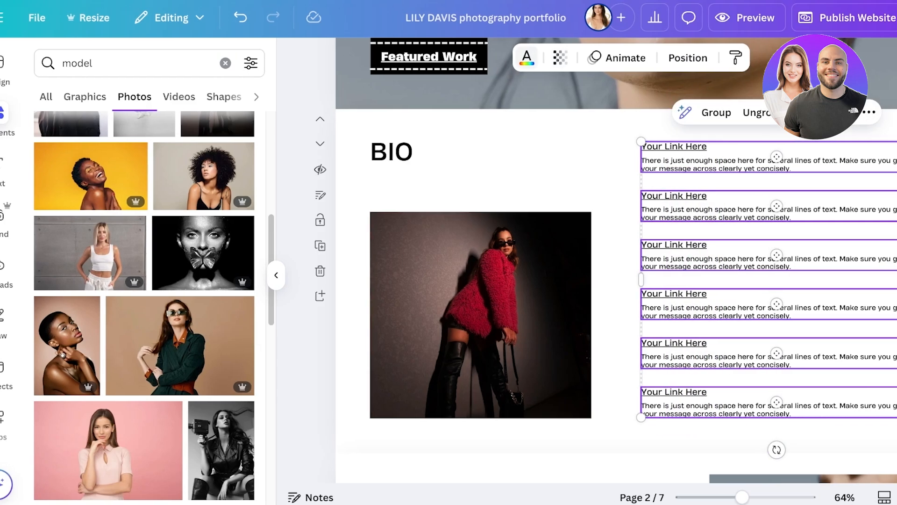
Change the link texts' font, trying Agrandir, League Spartan and GAGALIN before deselecting
click(501, 57)
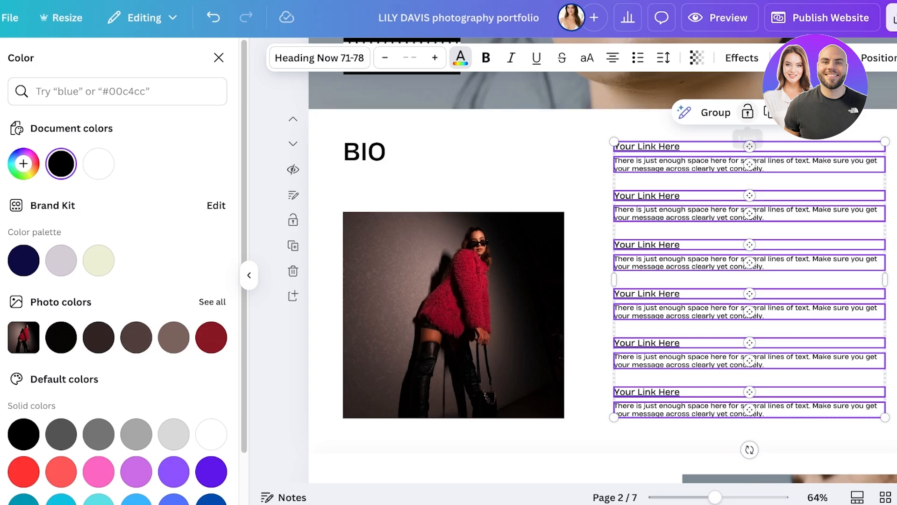
click(320, 57)
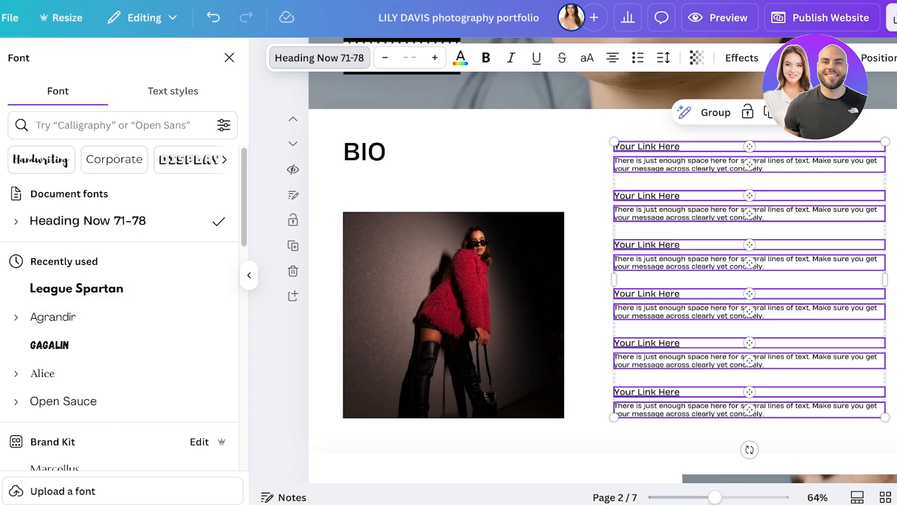
click(53, 317)
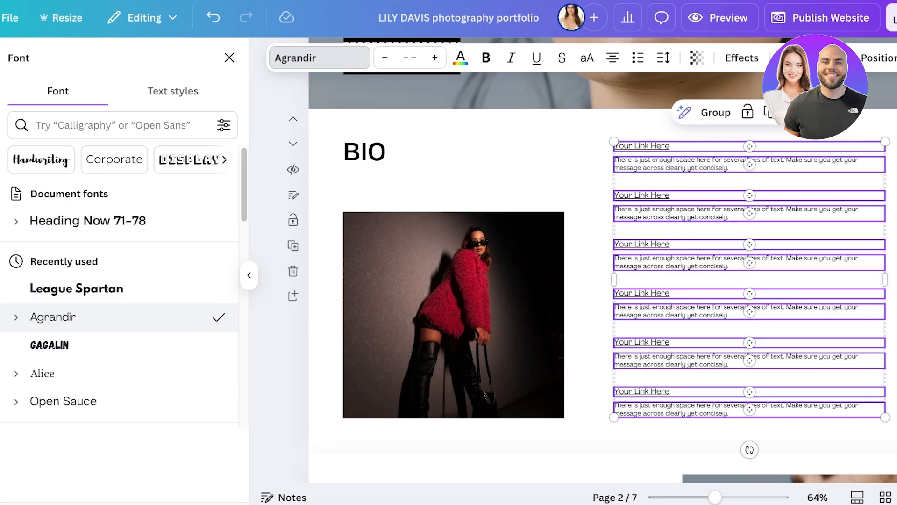
click(76, 288)
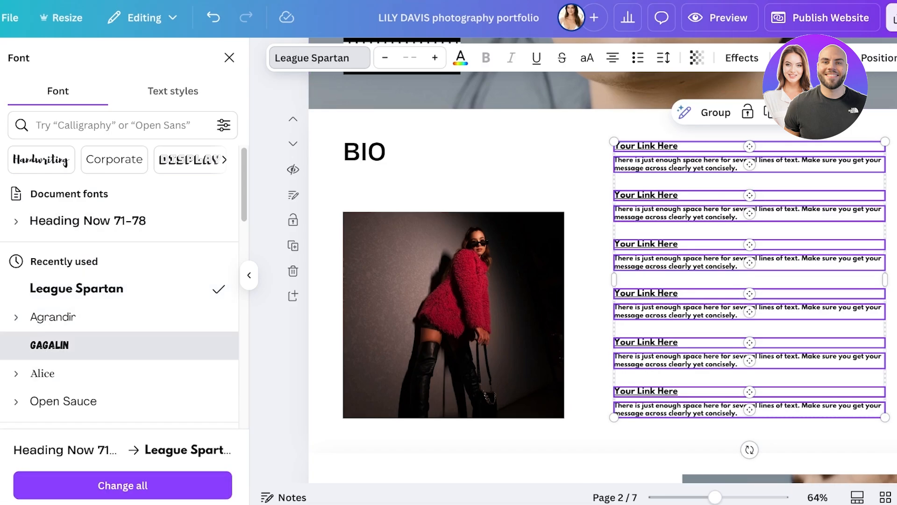
click(50, 345)
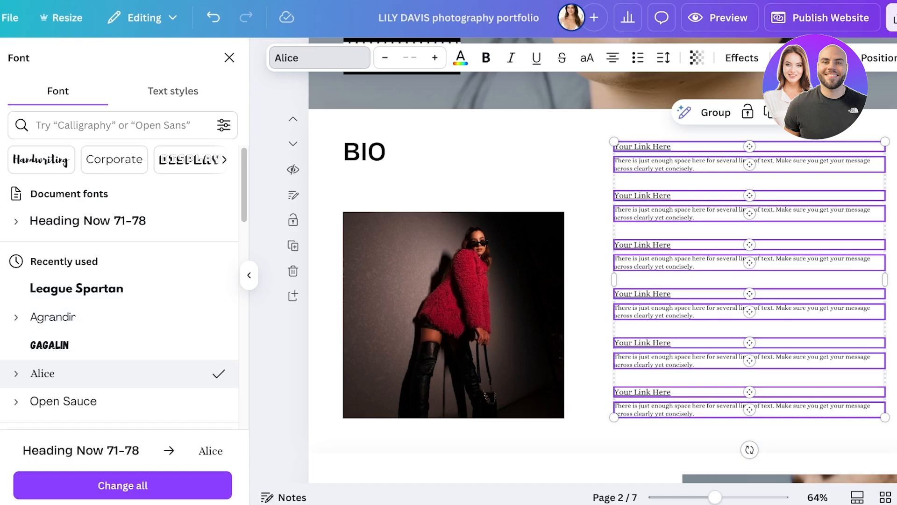
click(589, 187)
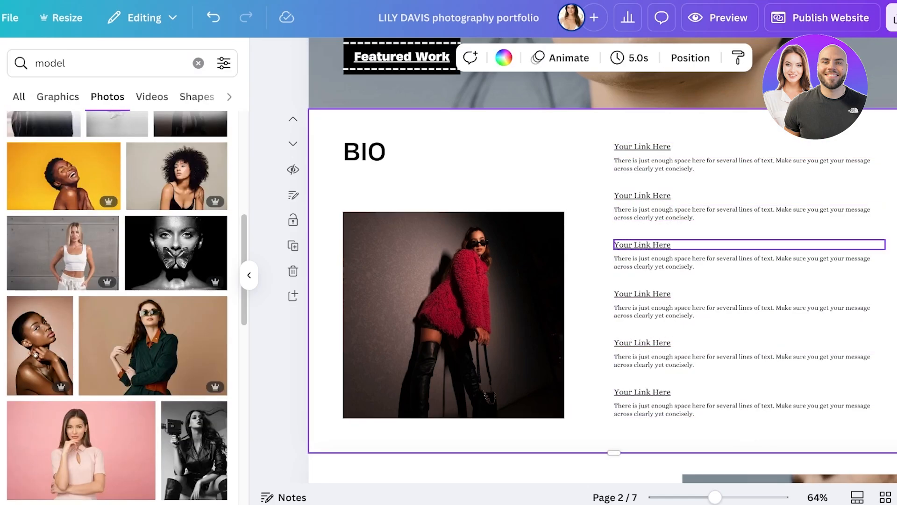
Clear the 'model' search in the side panel
scroll(642, 327, down, 5)
scroll(642, 327, up, 10)
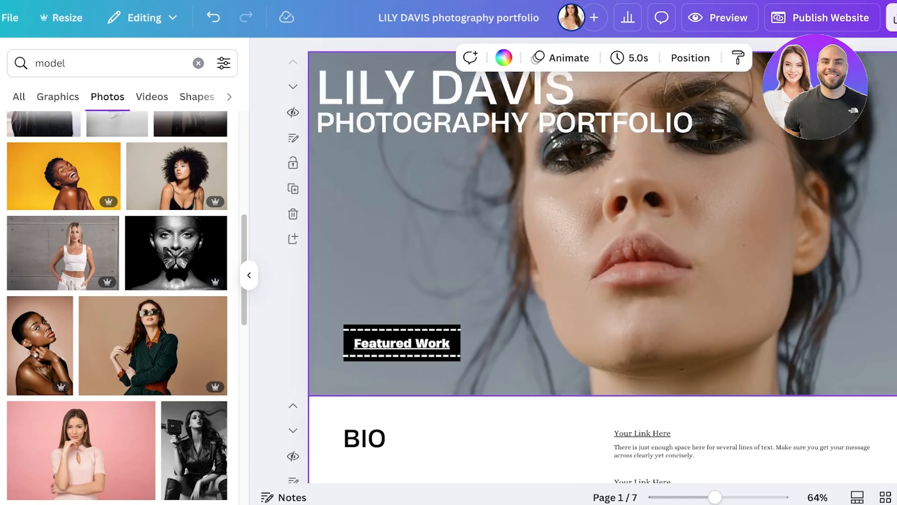
scroll(467, 304, down, 15)
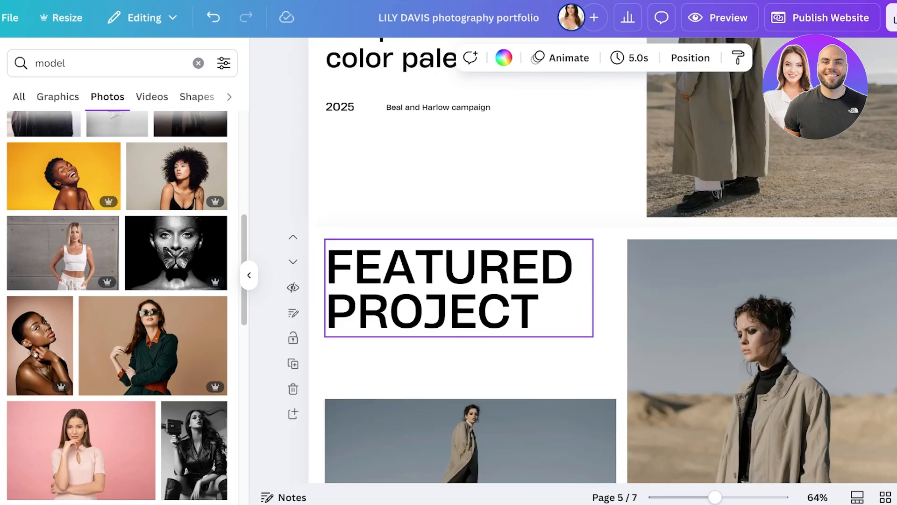
scroll(603, 260, down, 5)
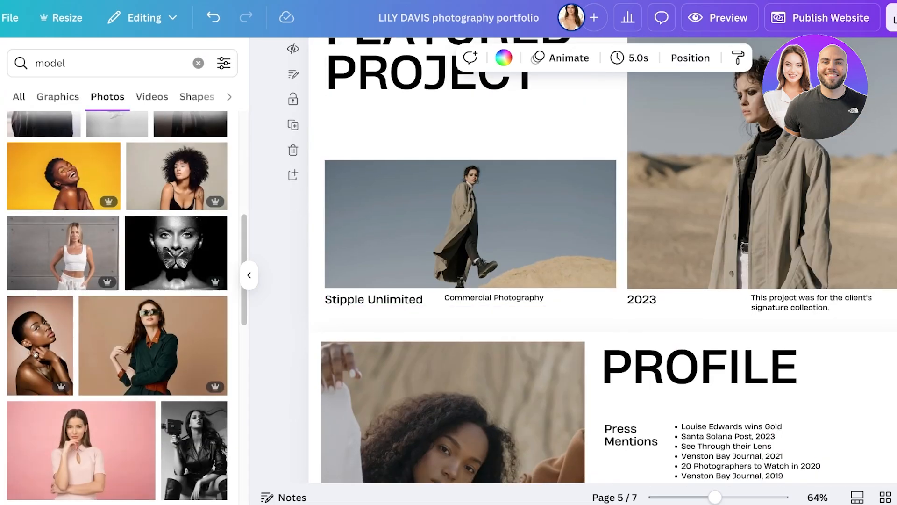
click(198, 63)
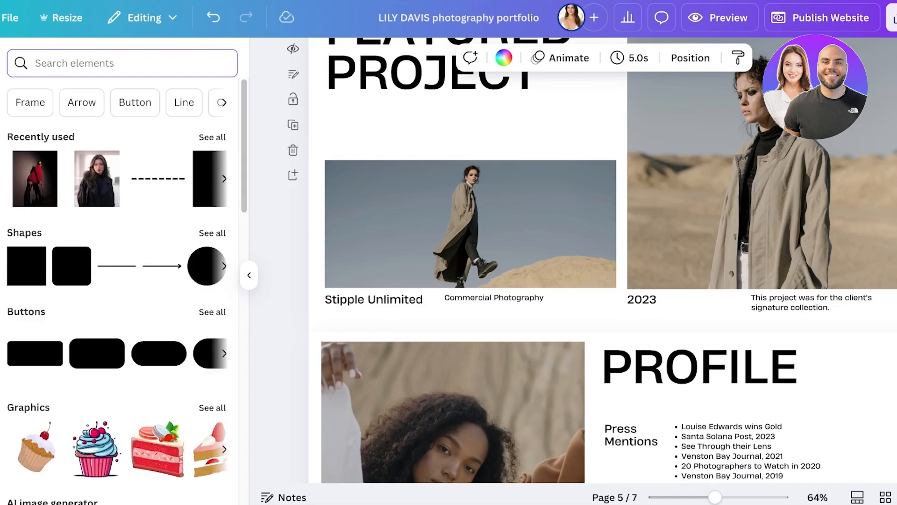
Scroll through the website preview of the portfolio, then close it with Esc
scroll(122, 280, down, 8)
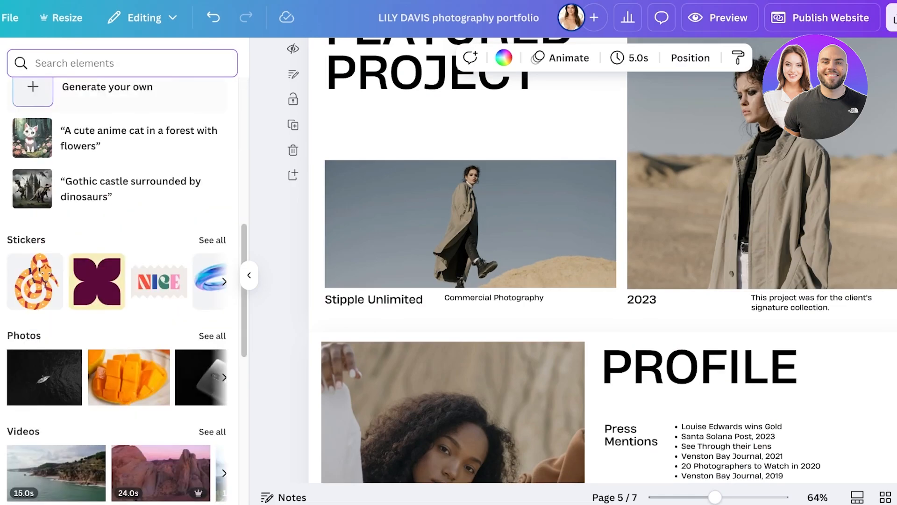
scroll(121, 280, up, 8)
scroll(121, 281, up, 1)
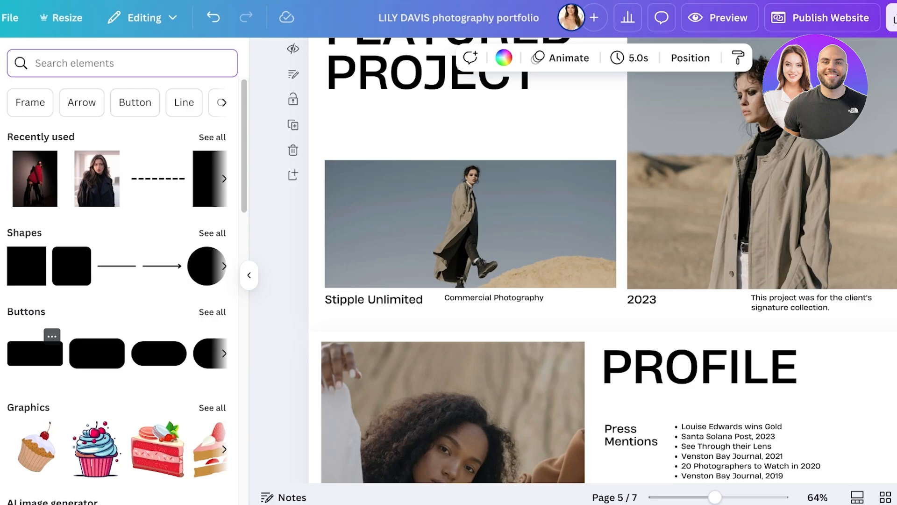
scroll(603, 262, up, 20)
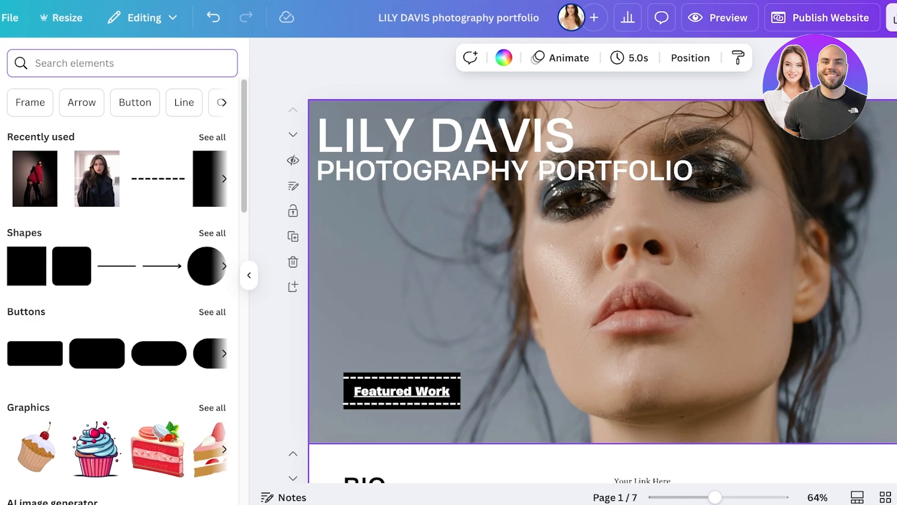
scroll(603, 261, down, 3)
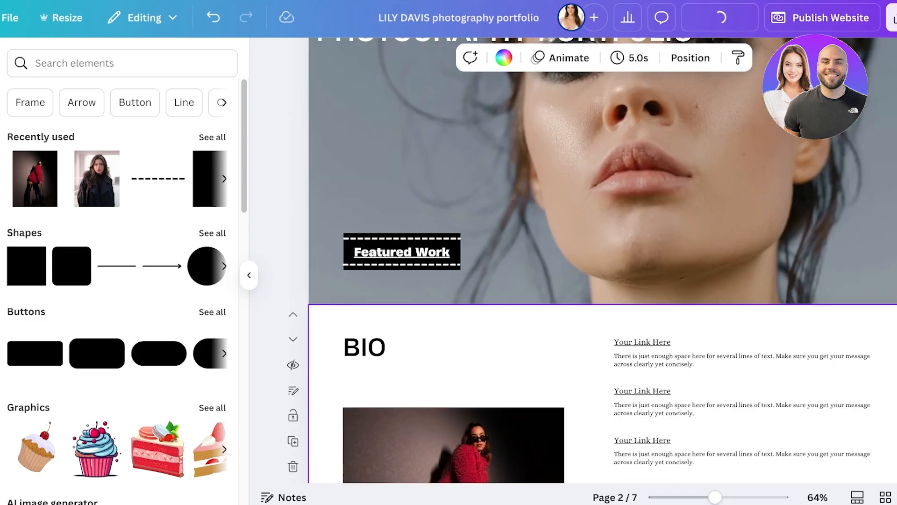
scroll(447, 299, down, 10)
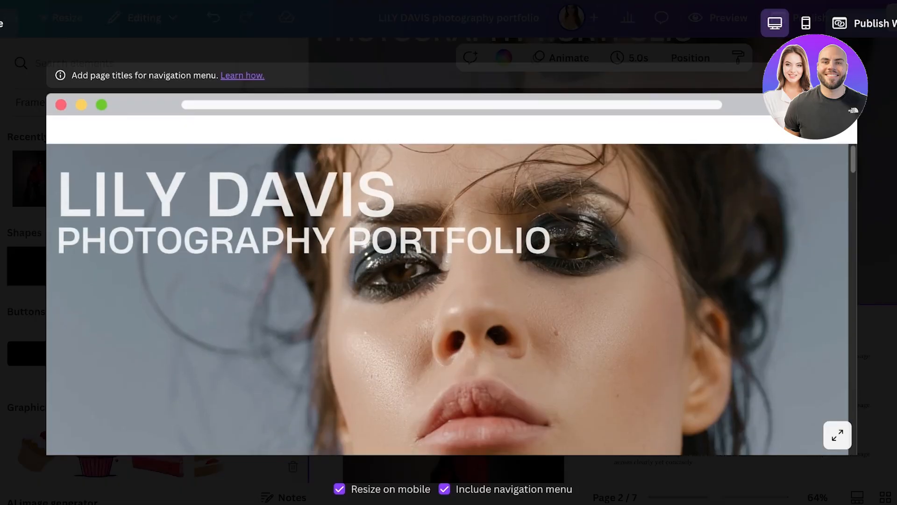
scroll(447, 299, down, 20)
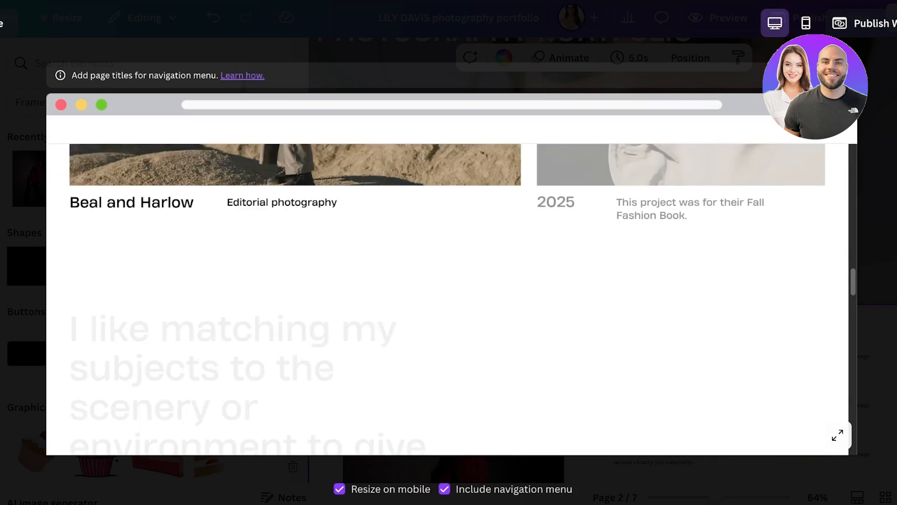
key(Escape)
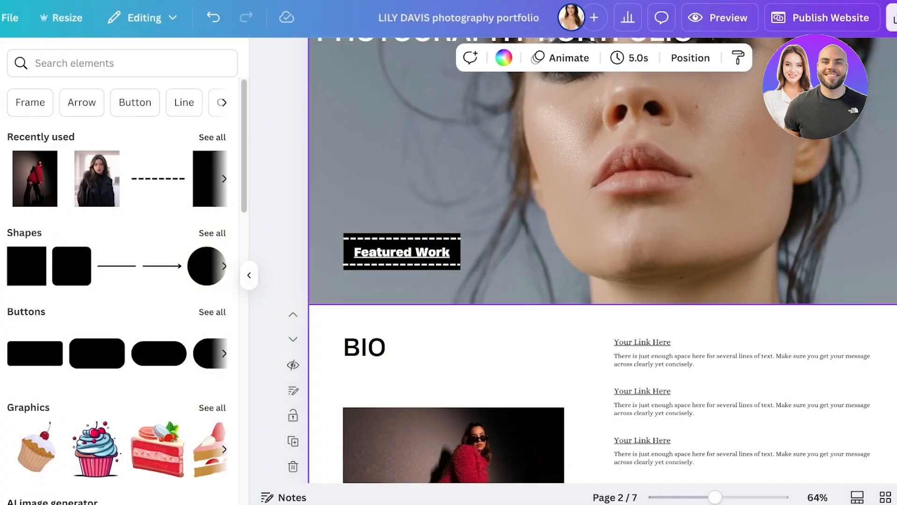
scroll(594, 154, up, 3)
Check the site URL and custom-domain option, then publish the portfolio as a Canva website
click(822, 18)
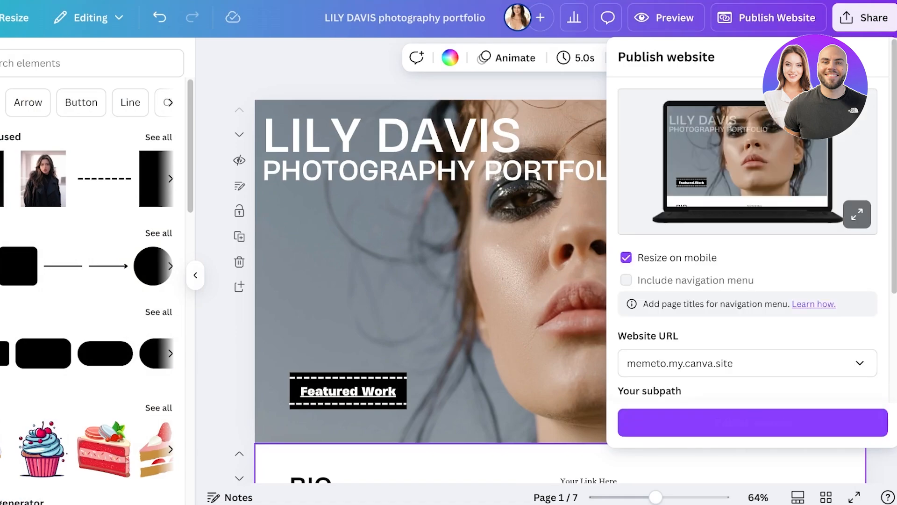
scroll(747, 243, down, 3)
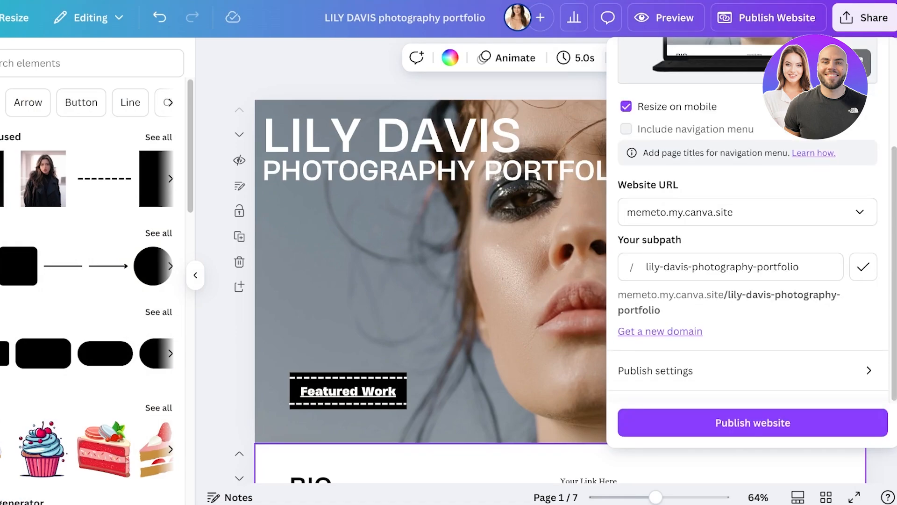
click(659, 332)
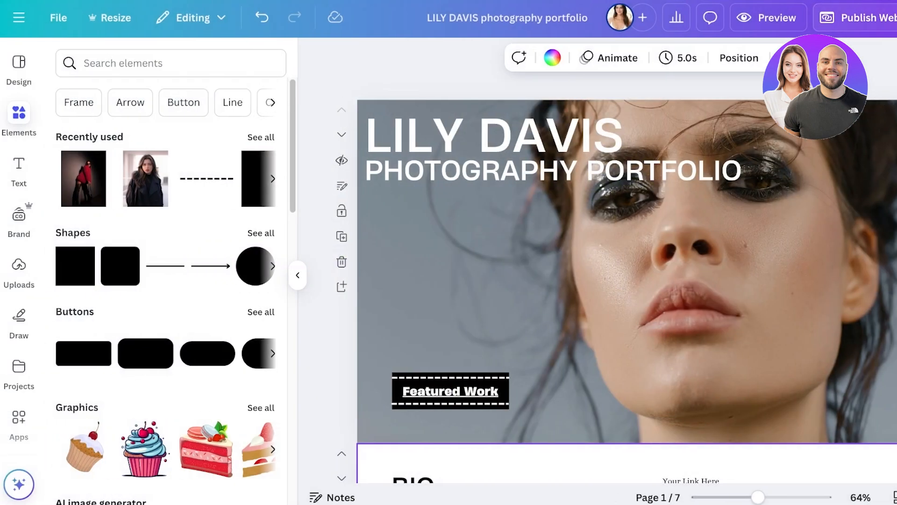
click(867, 17)
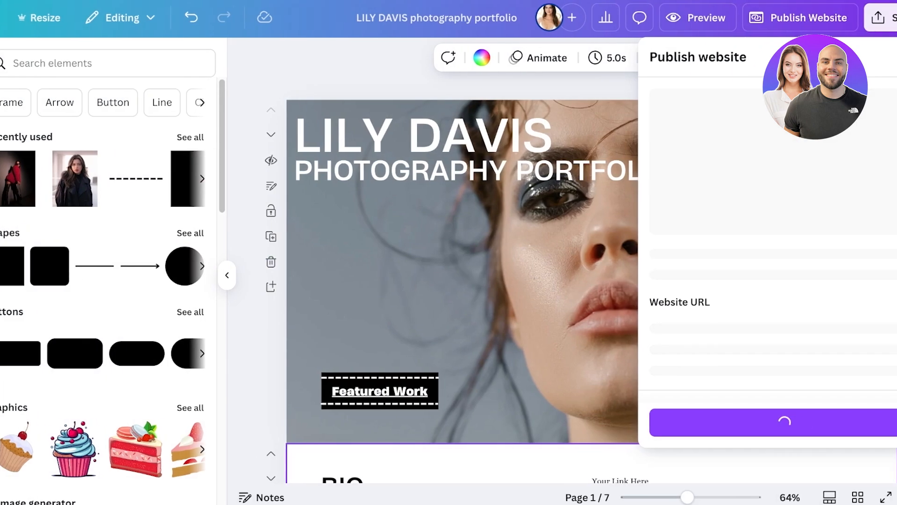
scroll(747, 234, down, 3)
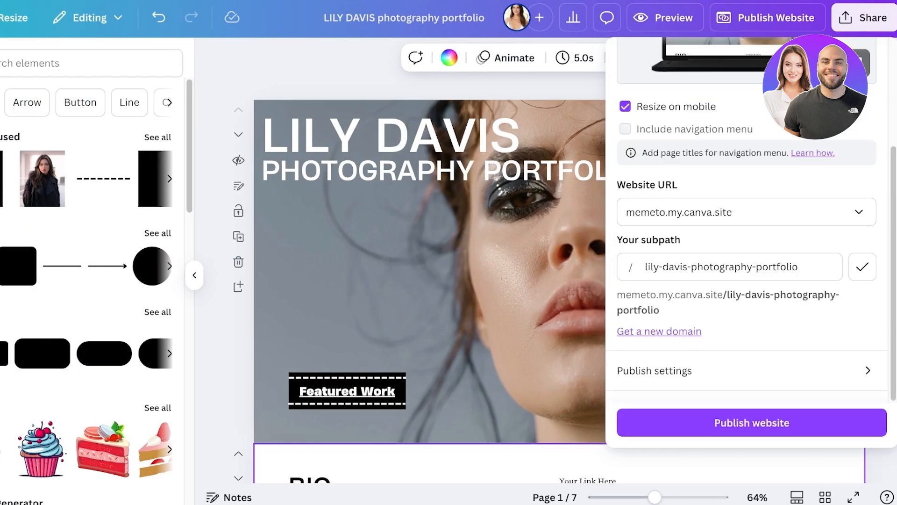
click(752, 422)
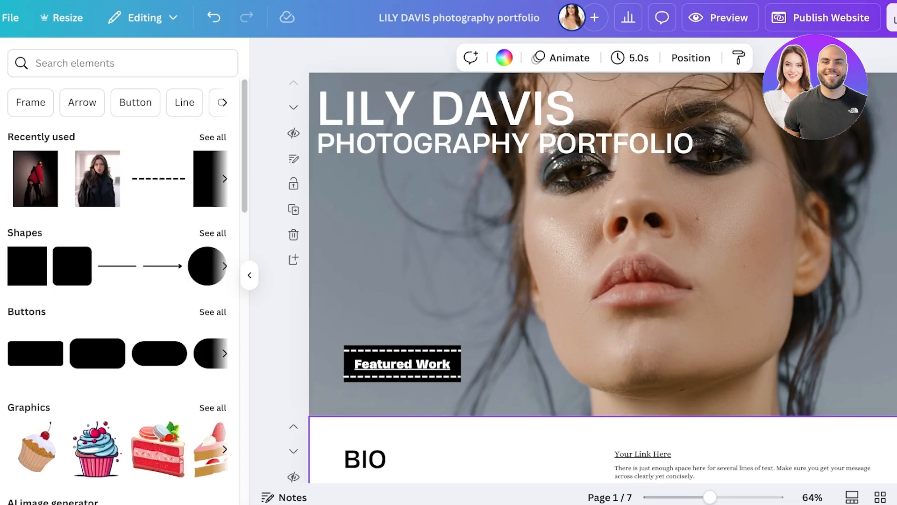
Reopen the fashion stylist portfolio from the home page's Recent designs and bring up Publish Website
scroll(603, 262, down, 10)
scroll(626, 243, down, 12)
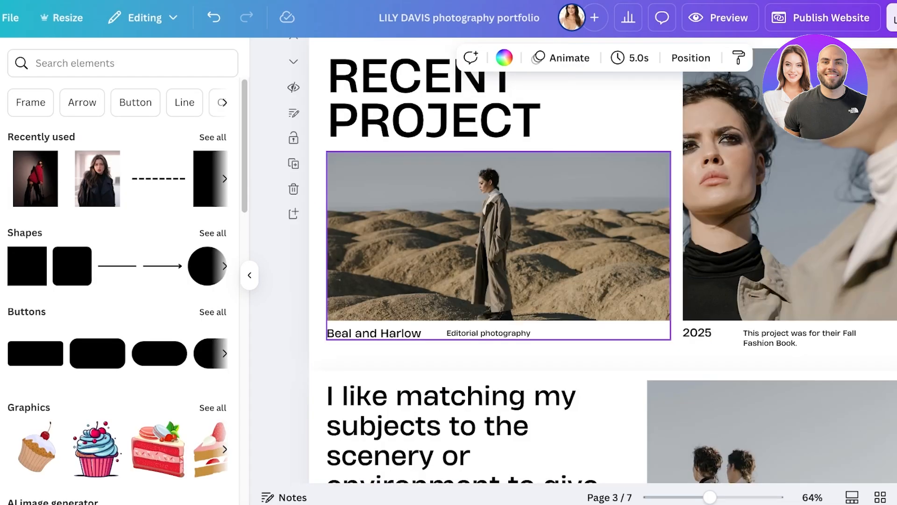
scroll(617, 243, up, 17)
scroll(602, 261, up, 5)
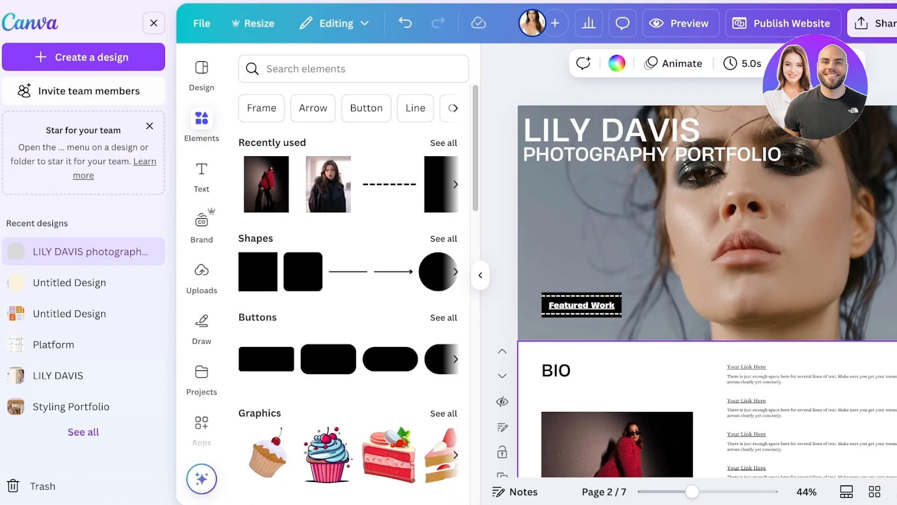
click(30, 22)
scroll(551, 262, down, 1)
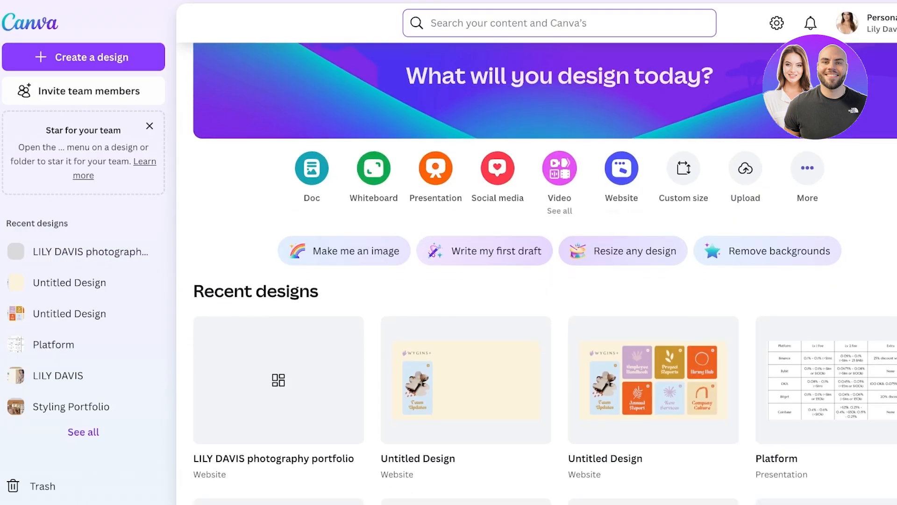
click(621, 168)
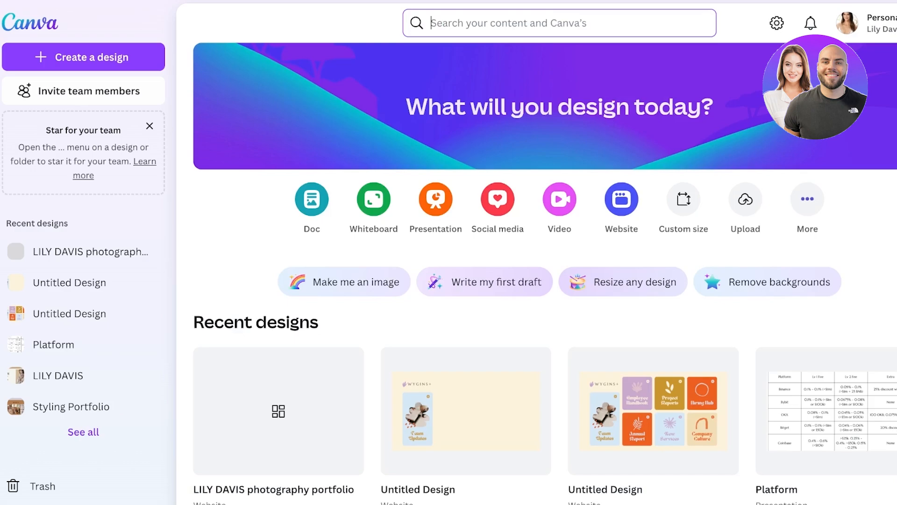
scroll(537, 280, down, 6)
click(278, 285)
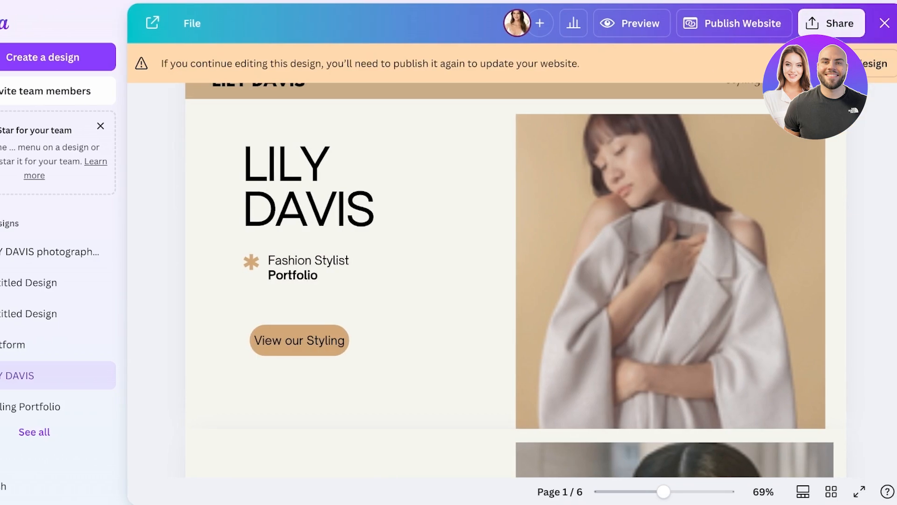
click(734, 24)
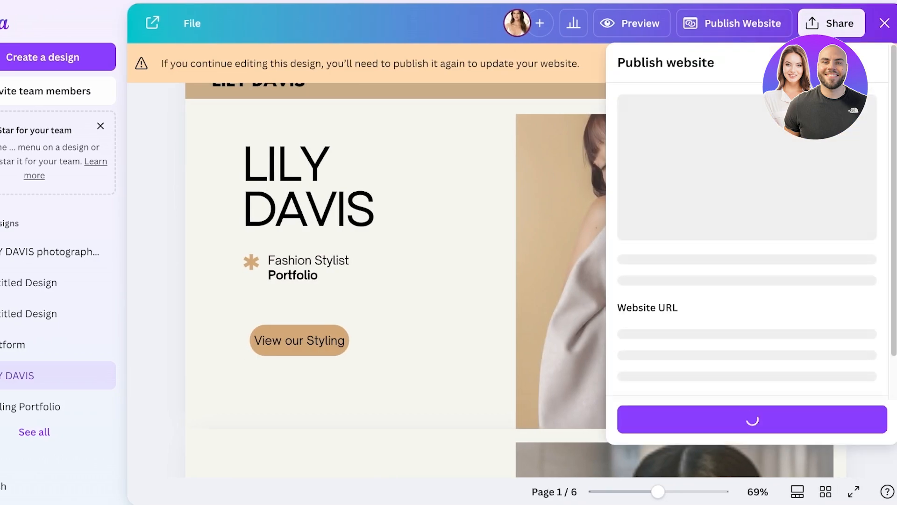